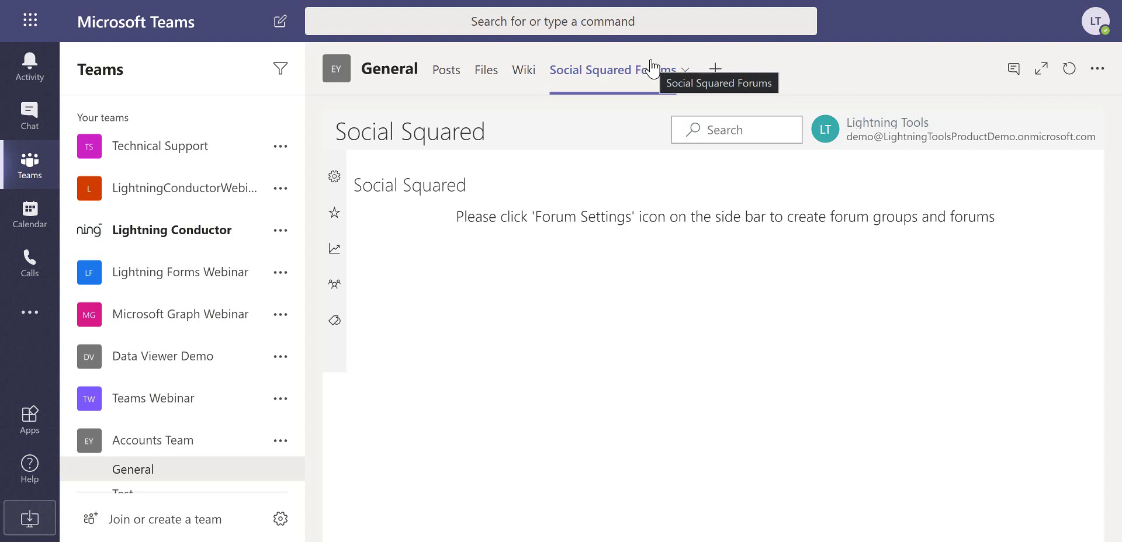
Expand the Social Squared Forums tab and add a forum group titled "General Discussion" in the forum settings
{"action": "left_click", "coordinate": [1042, 69]}
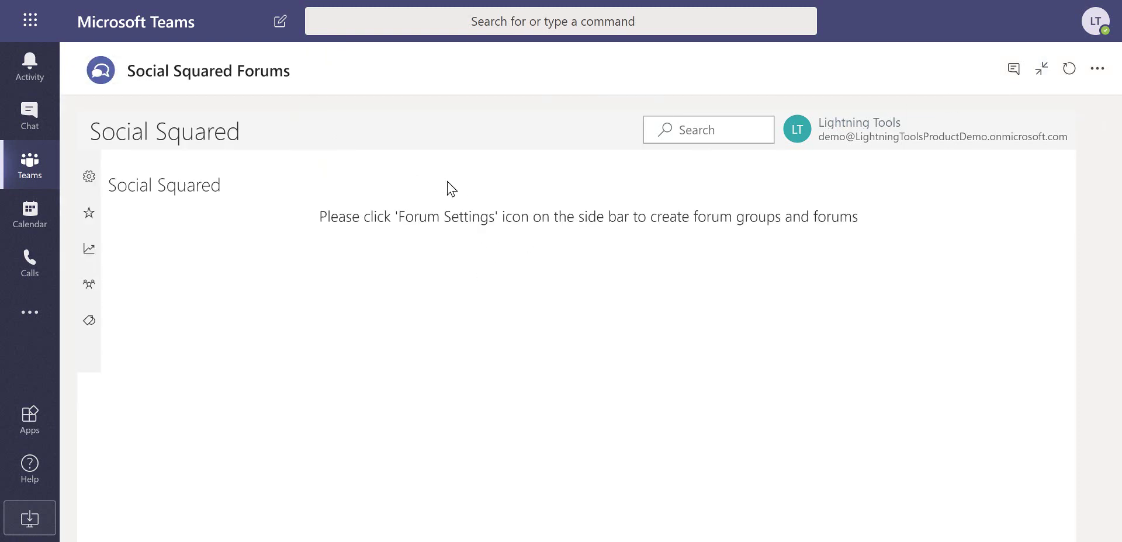
{"action": "left_click", "coordinate": [88, 180]}
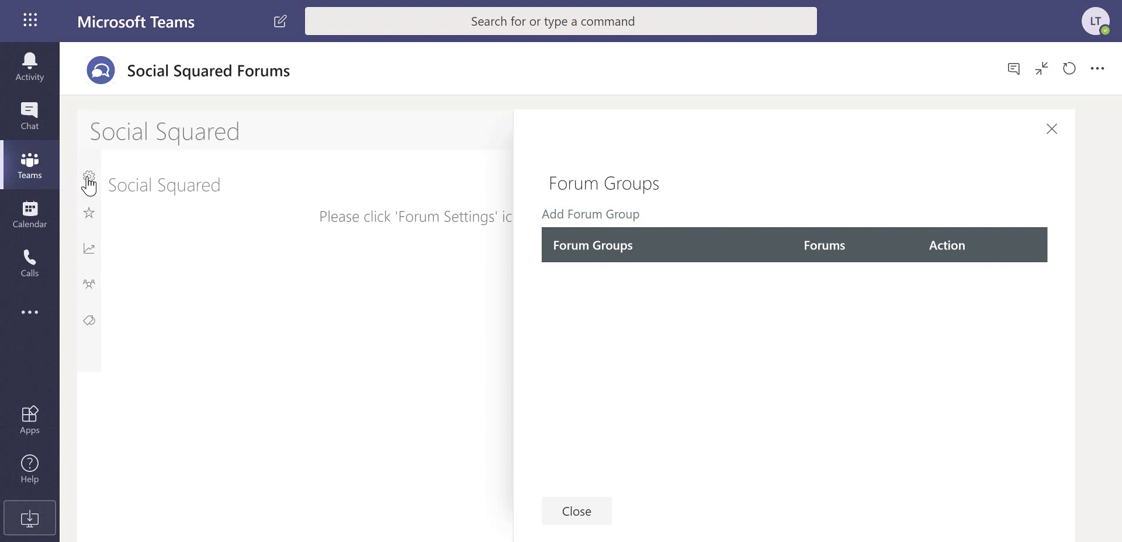
{"action": "left_click", "coordinate": [600, 216]}
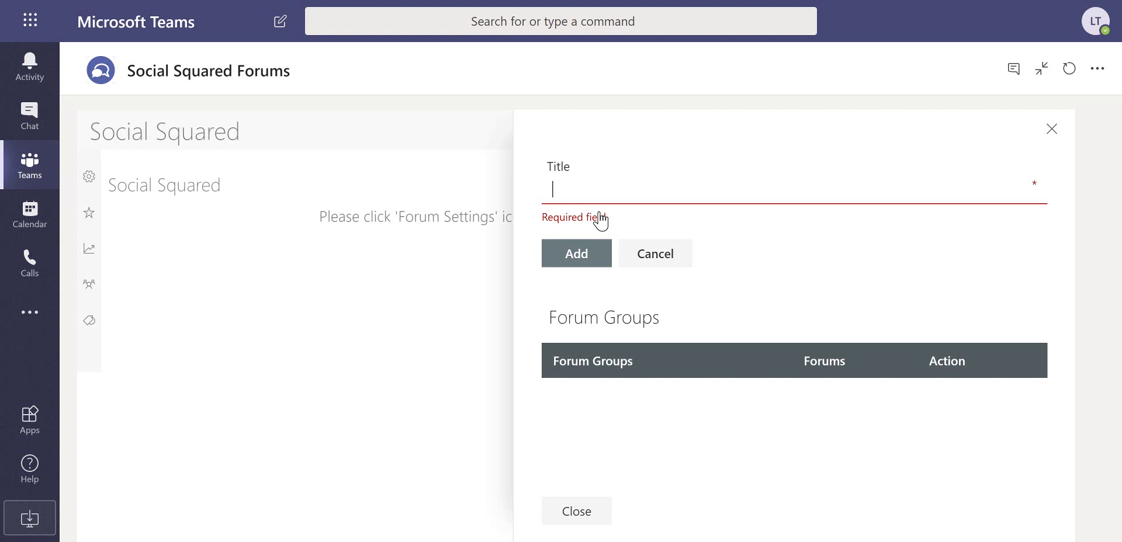
{"action": "type", "text": "General "}
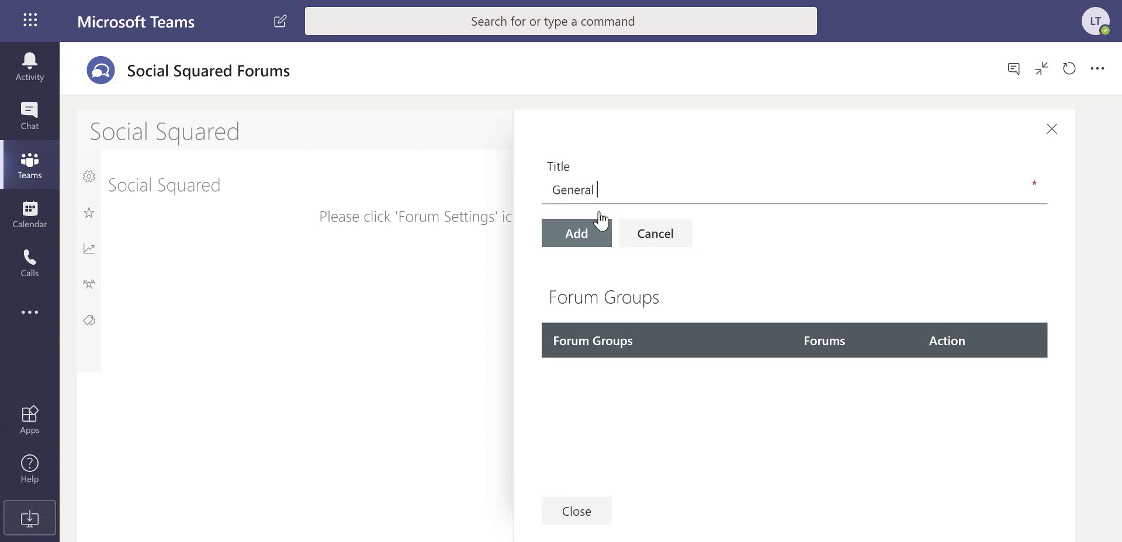
{"action": "type", "text": "Discussion"}
{"action": "left_click", "coordinate": [578, 234]}
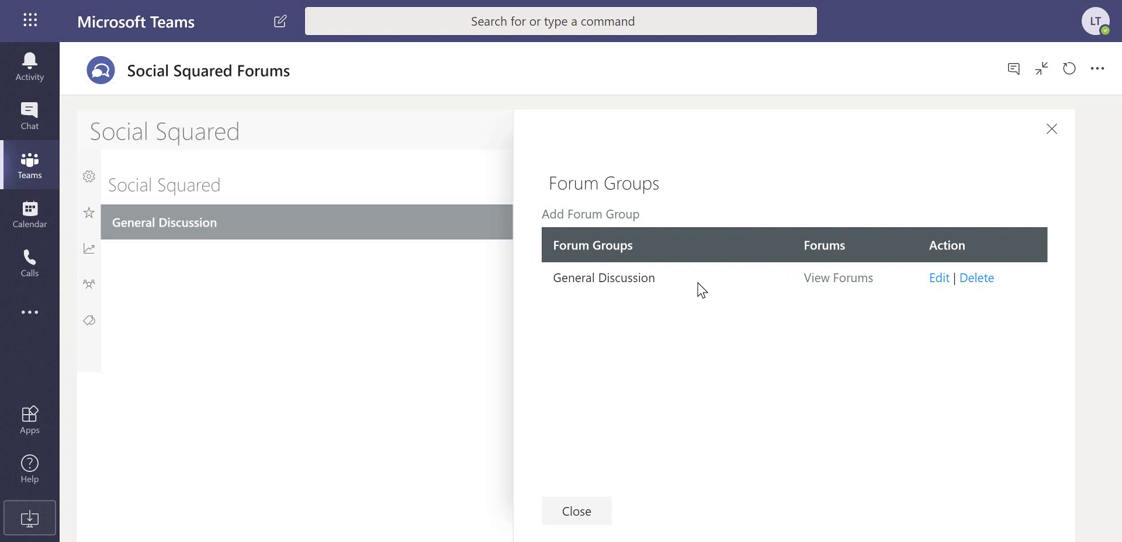
Add a forum titled "General" with the description "General Description" to the General Discussion group
{"action": "left_click", "coordinate": [845, 280]}
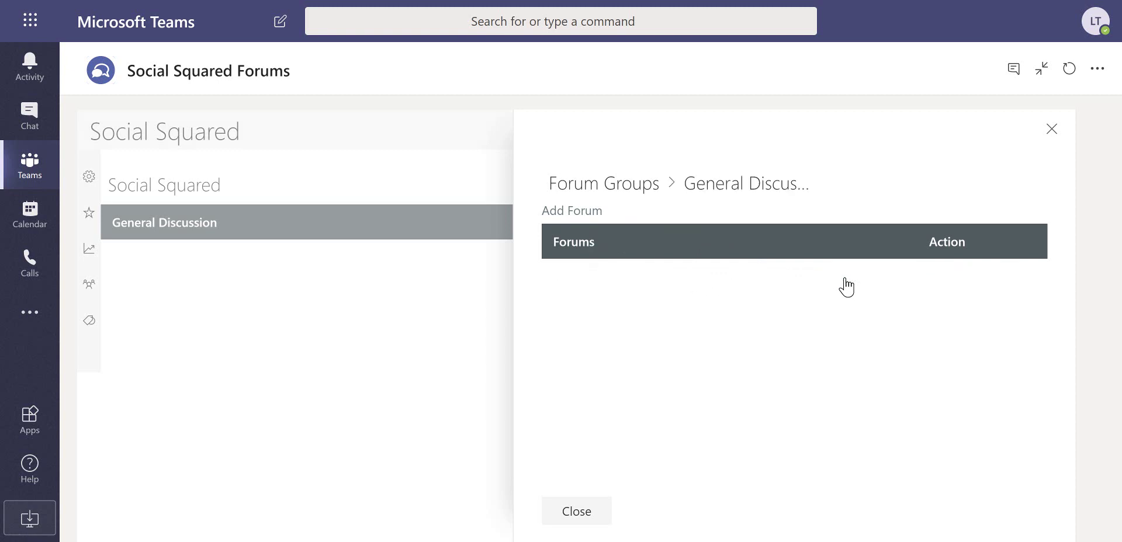
{"action": "left_click", "coordinate": [572, 211]}
{"action": "left_click", "coordinate": [948, 200]}
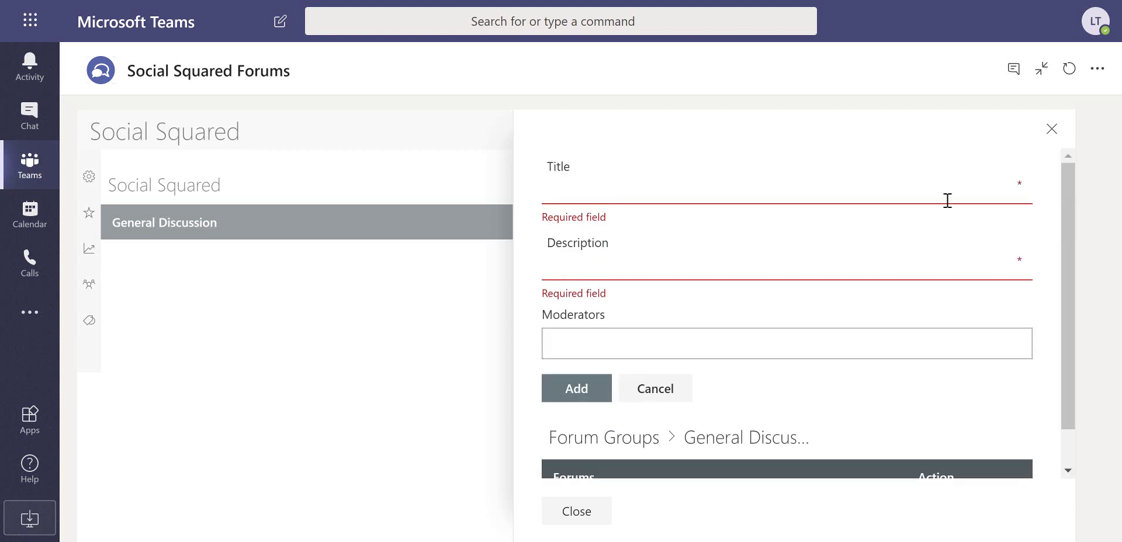
{"action": "type", "text": "General"}
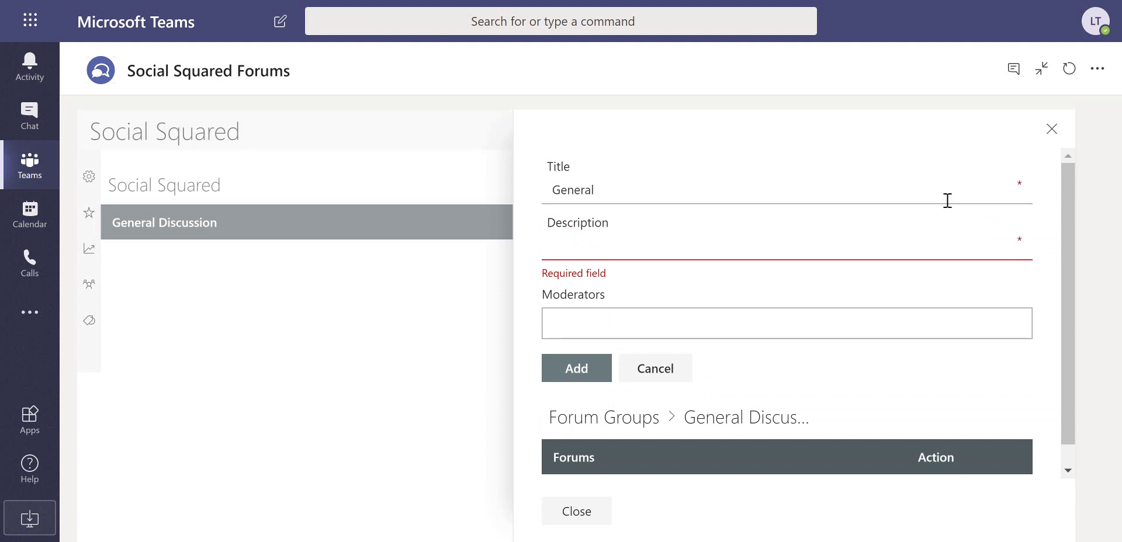
{"action": "left_click", "coordinate": [639, 249]}
{"action": "type", "text": "General Di"}
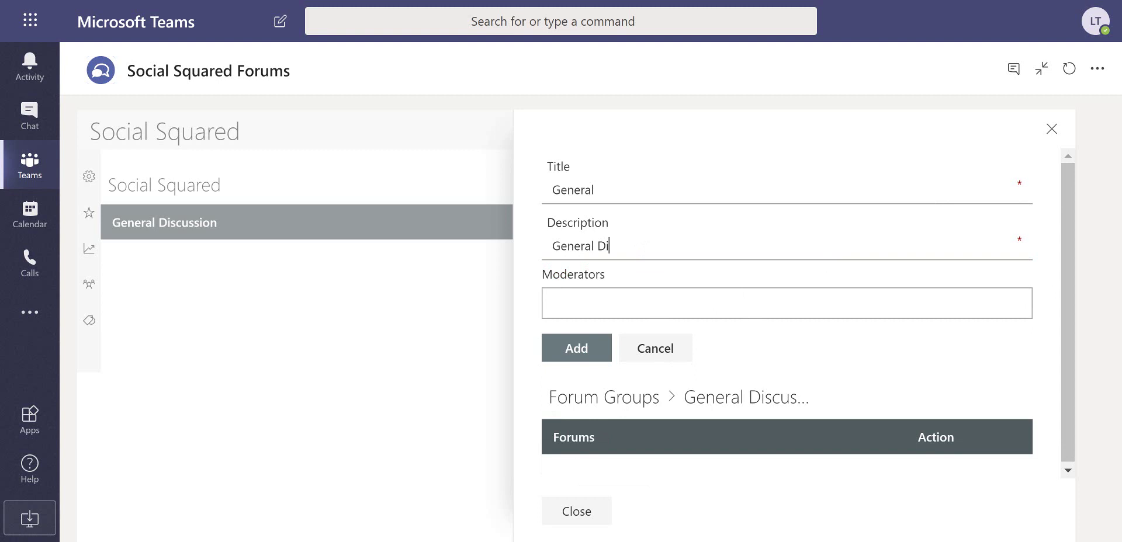
{"action": "type", "text": "scussion"}
{"action": "key", "text": "BackSpace"}
{"action": "key", "text": "BackSpace"}
{"action": "key", "text": "BackSpace"}
{"action": "key", "text": "BackSpace"}
{"action": "key", "text": "BackSpace"}
{"action": "key", "text": "BackSpace"}
{"action": "key", "text": "BackSpace"}
{"action": "key", "text": "BackSpace"}
{"action": "key", "text": "BackSpace"}
{"action": "type", "text": "escription"}
{"action": "left_click", "coordinate": [567, 356]}
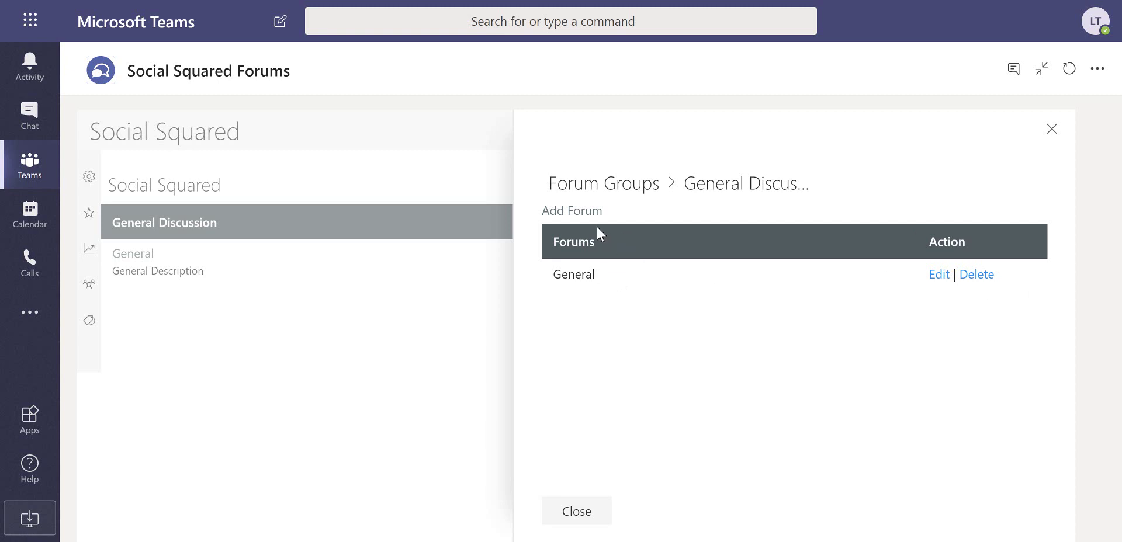
Return to the forum groups list and add a second group titled "Recipes"
{"action": "left_click", "coordinate": [626, 194]}
{"action": "left_click", "coordinate": [626, 216]}
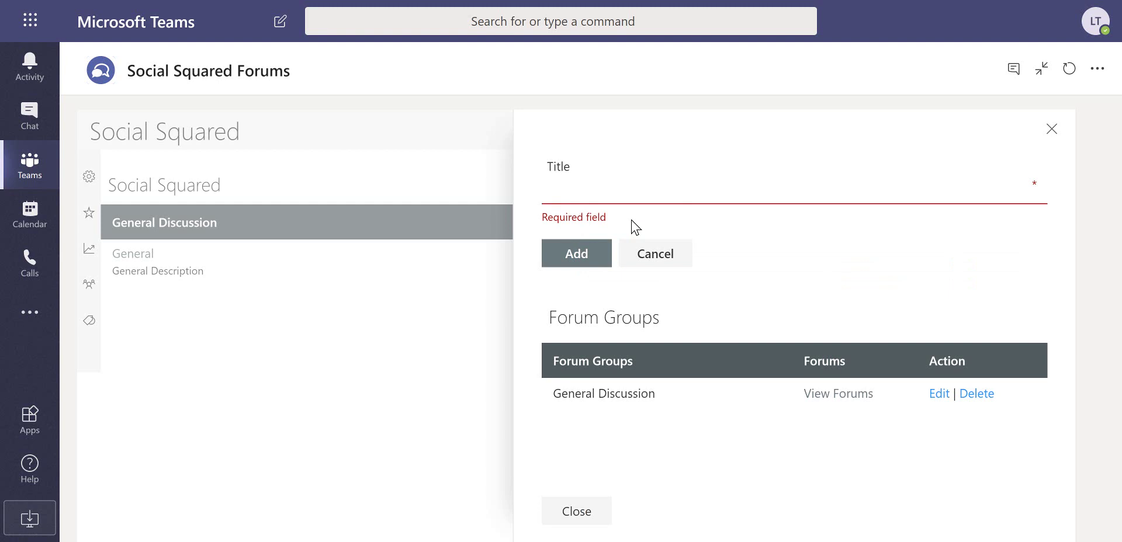
{"action": "type", "text": "Rec"}
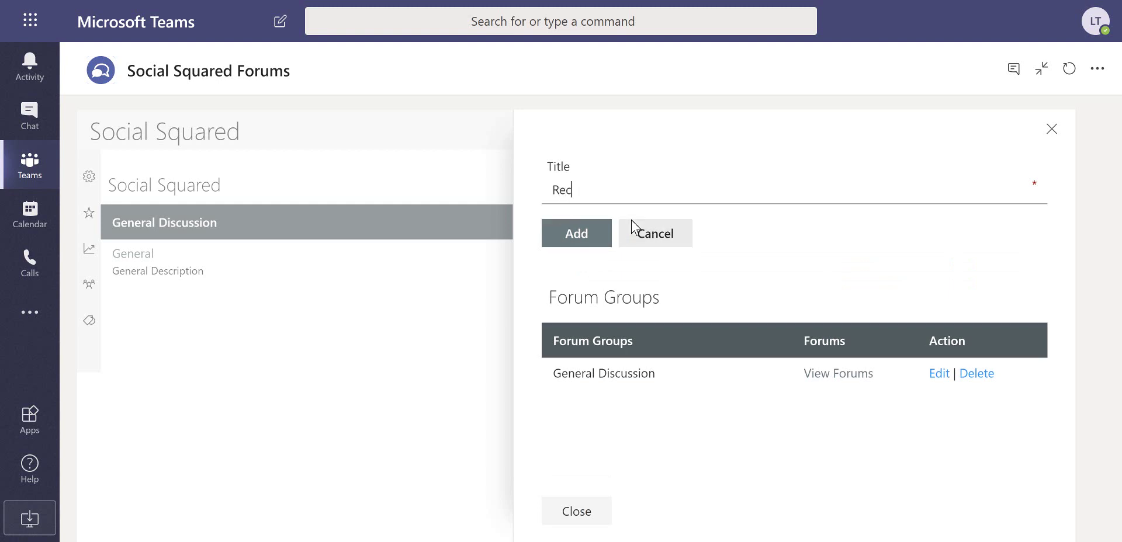
{"action": "type", "text": "ipes"}
{"action": "left_click", "coordinate": [586, 237]}
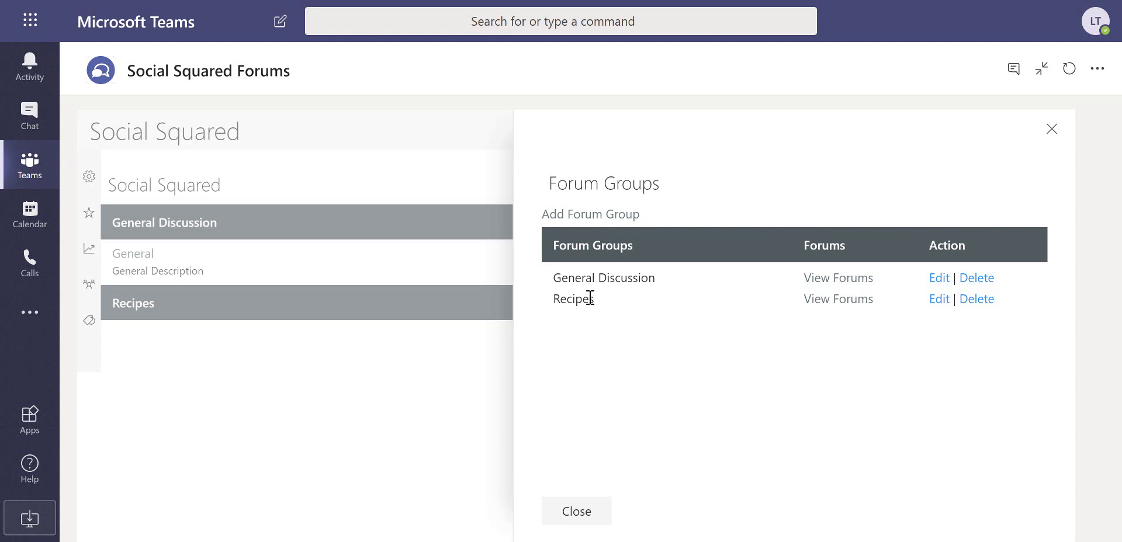
Add a forum titled "Cakes" with the description "Cake Description" to the Recipes group
{"action": "left_click", "coordinate": [848, 299]}
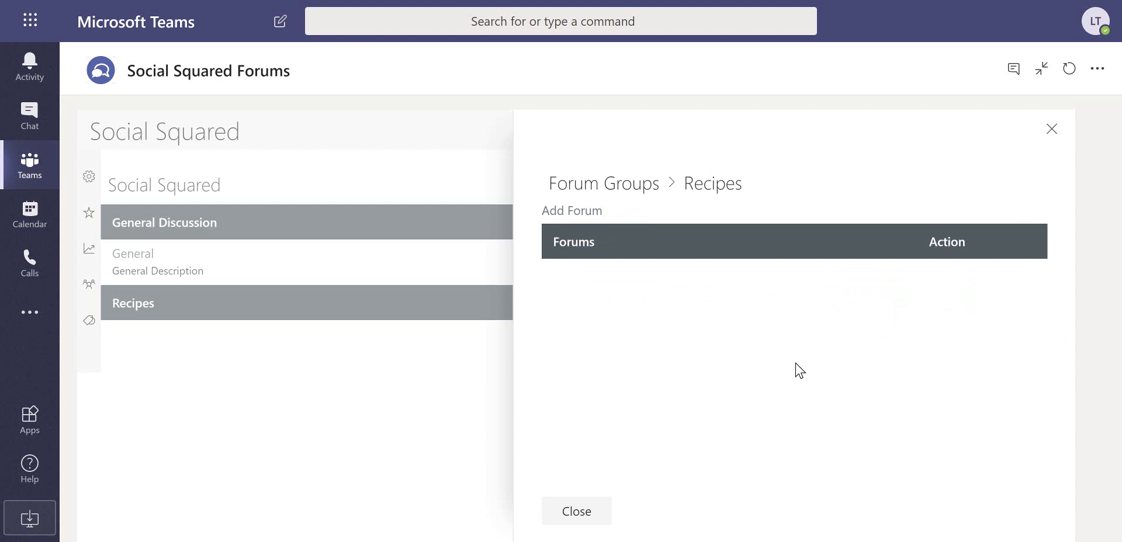
{"action": "left_click", "coordinate": [578, 214]}
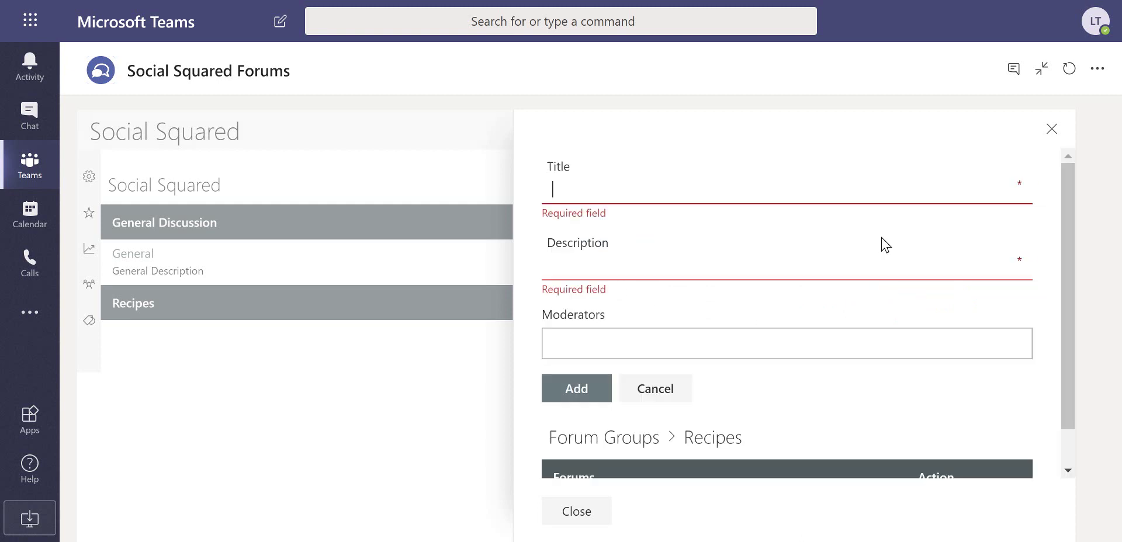
{"action": "type", "text": "Cakes"}
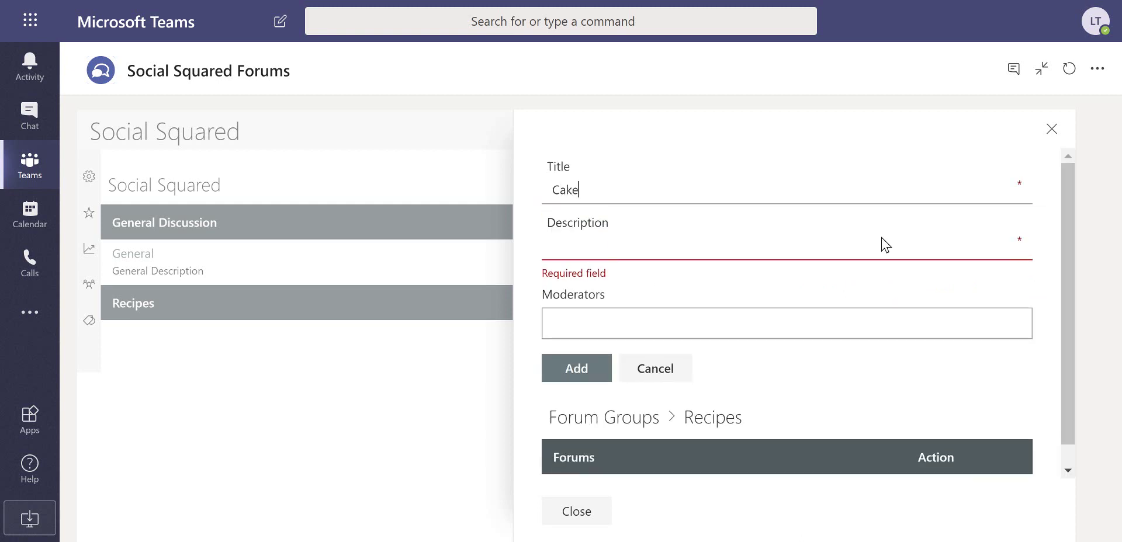
{"action": "left_click", "coordinate": [764, 258]}
{"action": "type", "text": "C"}
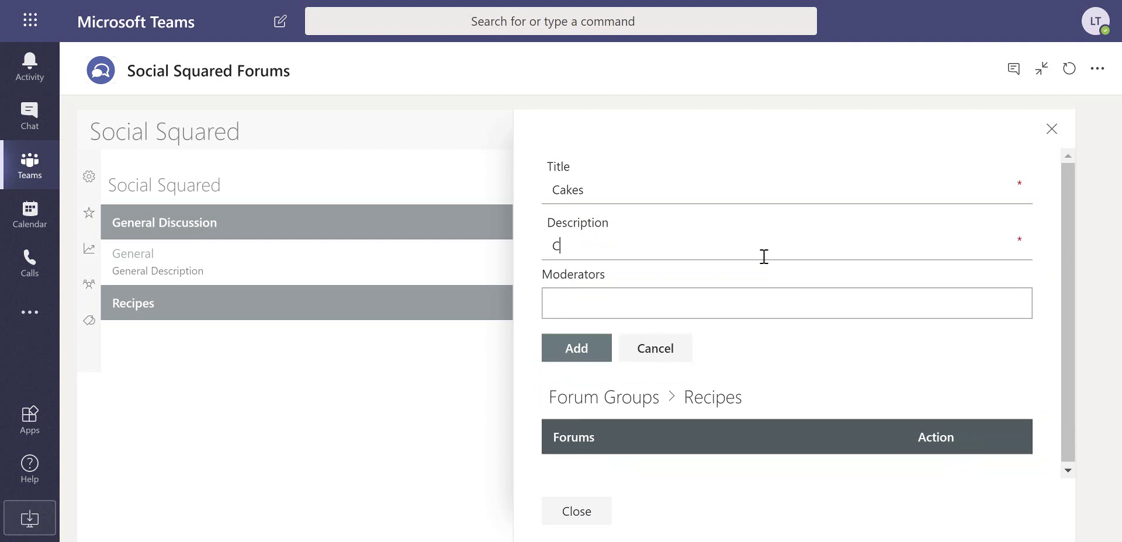
{"action": "type", "text": "ake Description"}
{"action": "left_click", "coordinate": [575, 352]}
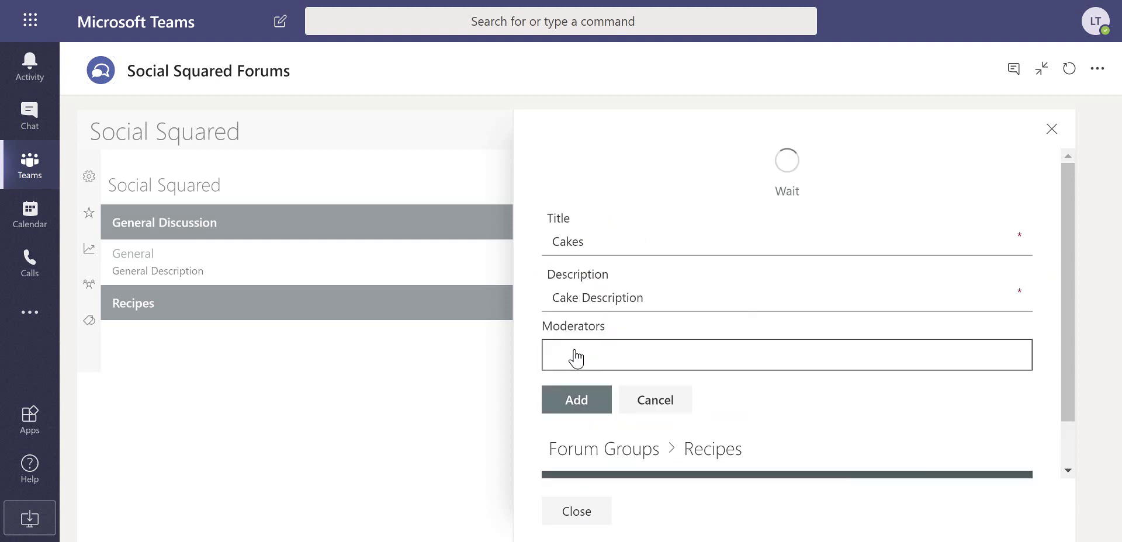
Add another forum to the Recipes group, titled "Cookies" with the description "Cookies Description"
{"action": "left_click", "coordinate": [582, 221]}
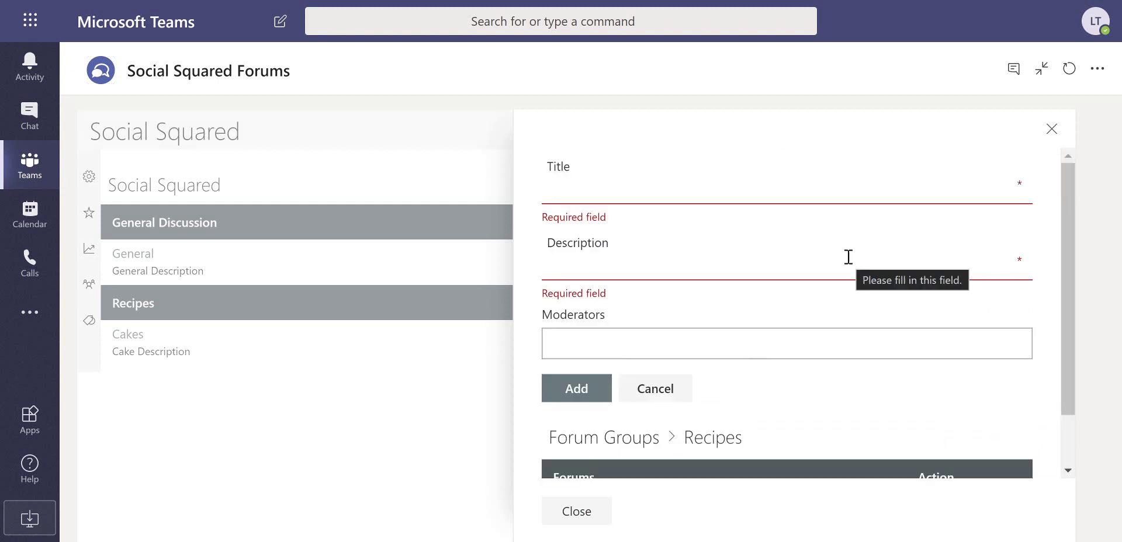
{"action": "type", "text": "Cooc"}
{"action": "key", "text": "BackSpace"}
{"action": "type", "text": "kies"}
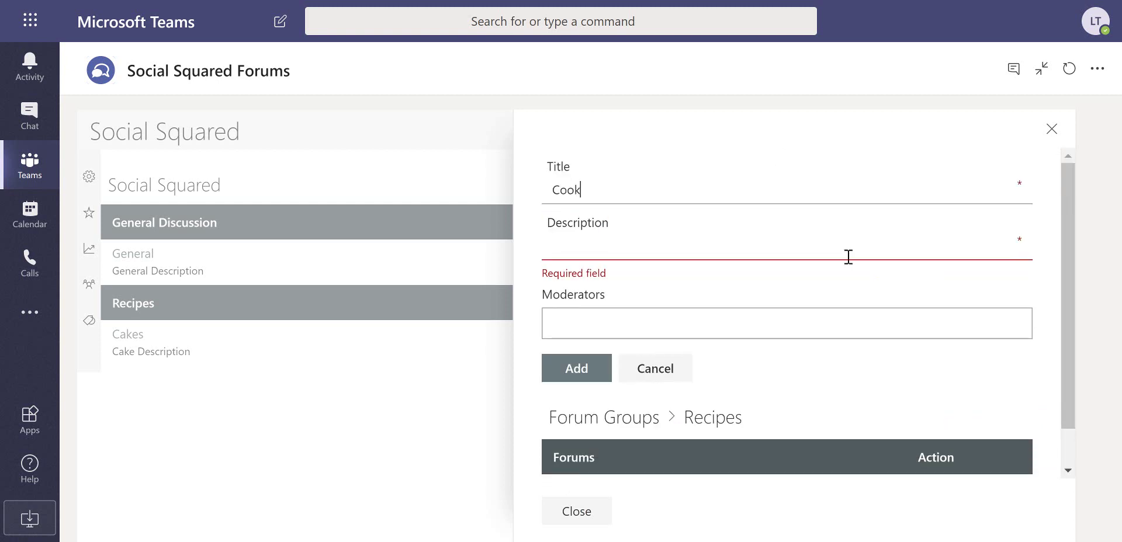
{"action": "left_click", "coordinate": [840, 255]}
{"action": "type", "text": "Cookies Descrri"}
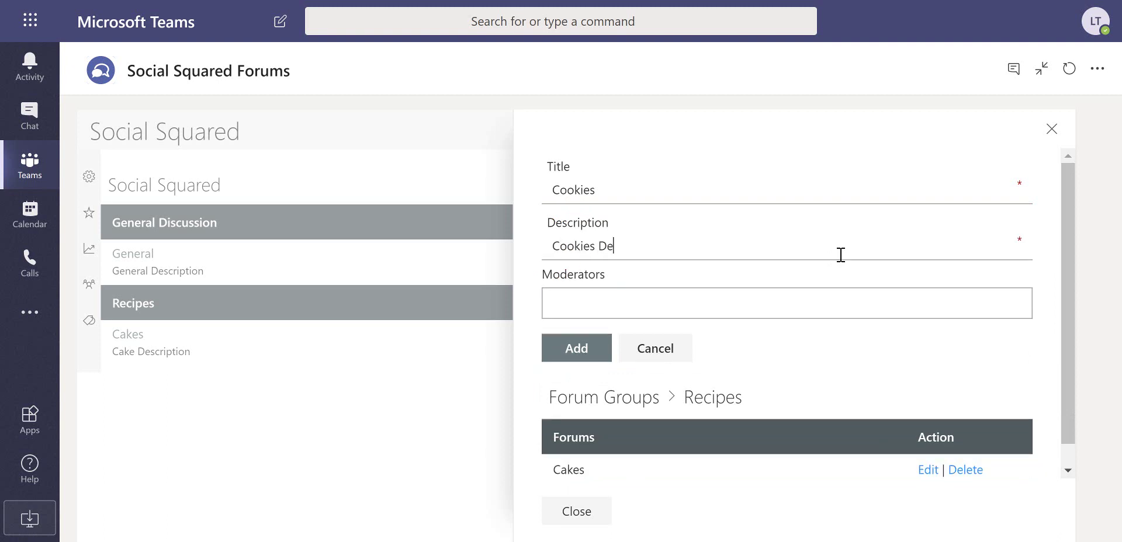
{"action": "key", "text": "BackSpace"}
{"action": "key", "text": "BackSpace"}
{"action": "key", "text": "BackSpace"}
{"action": "type", "text": "ription"}
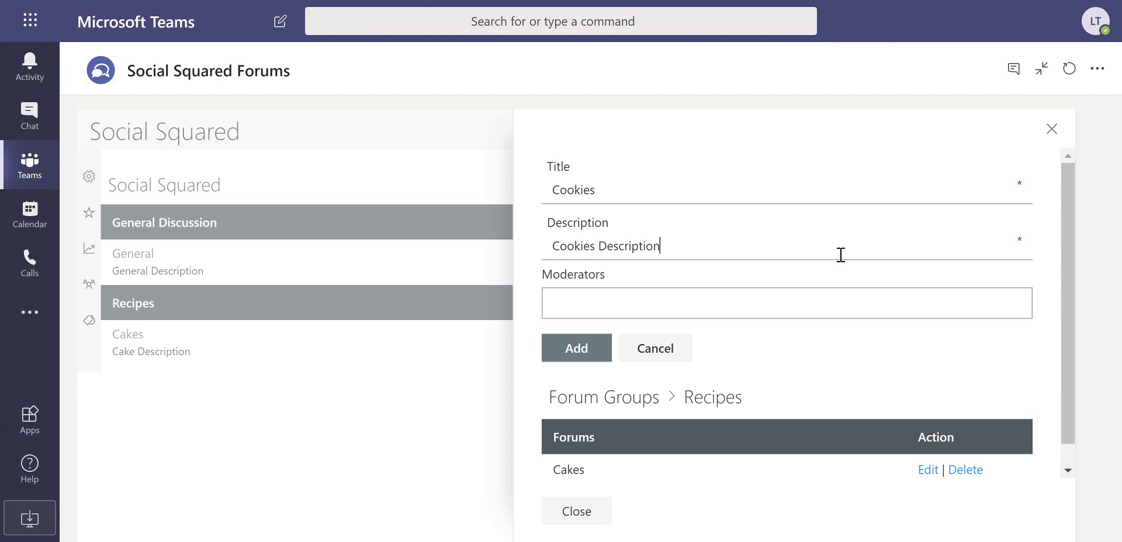
{"action": "left_click", "coordinate": [578, 351]}
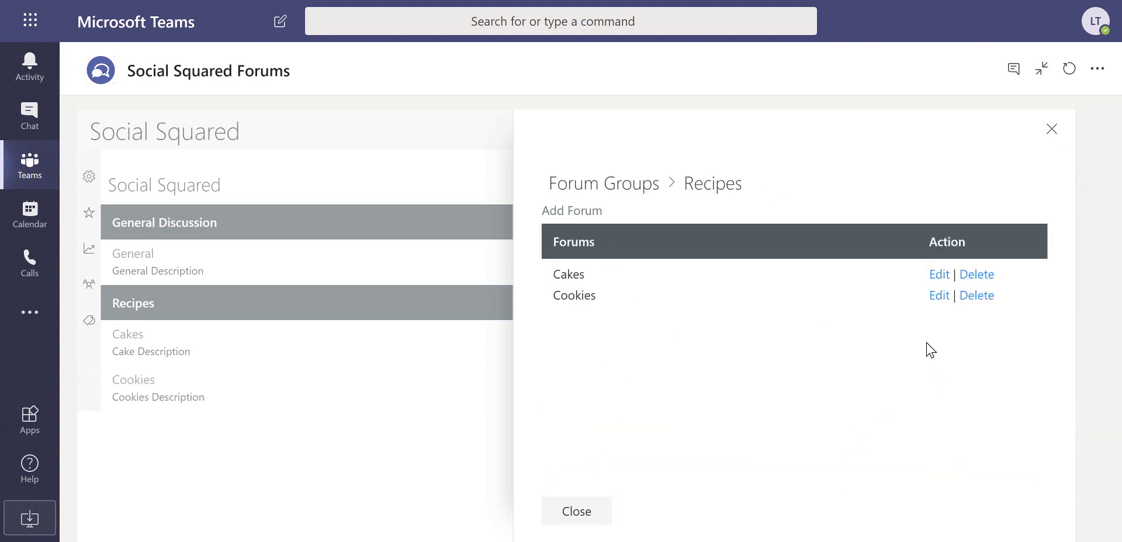
Examine the Cakes forum's editable properties, including order and moderators, and close the forum settings
{"action": "left_click", "coordinate": [941, 275]}
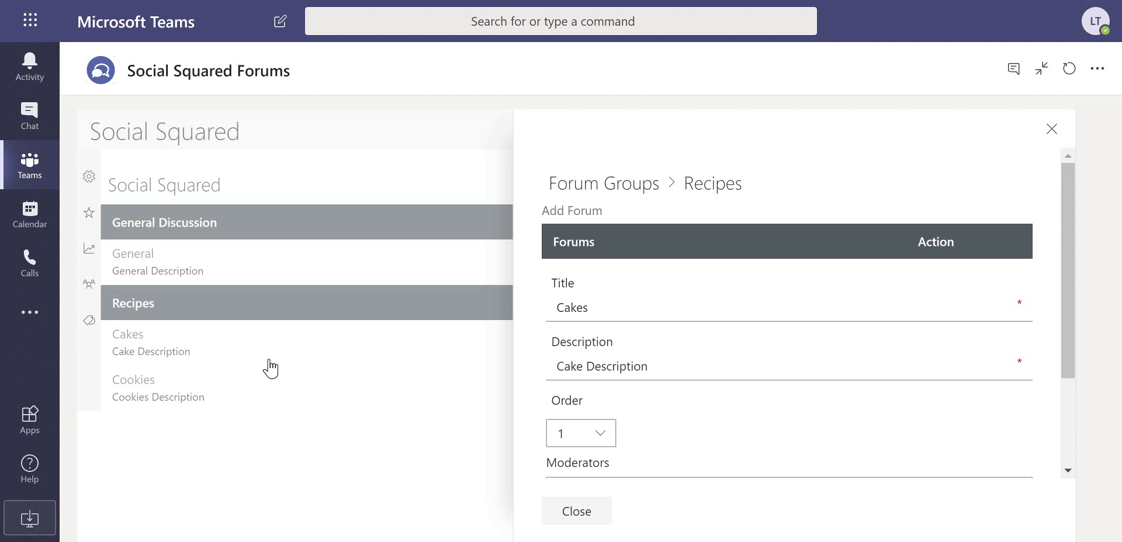
{"action": "scroll", "coordinate": [807, 425], "scroll_direction": "down", "scroll_amount": 3}
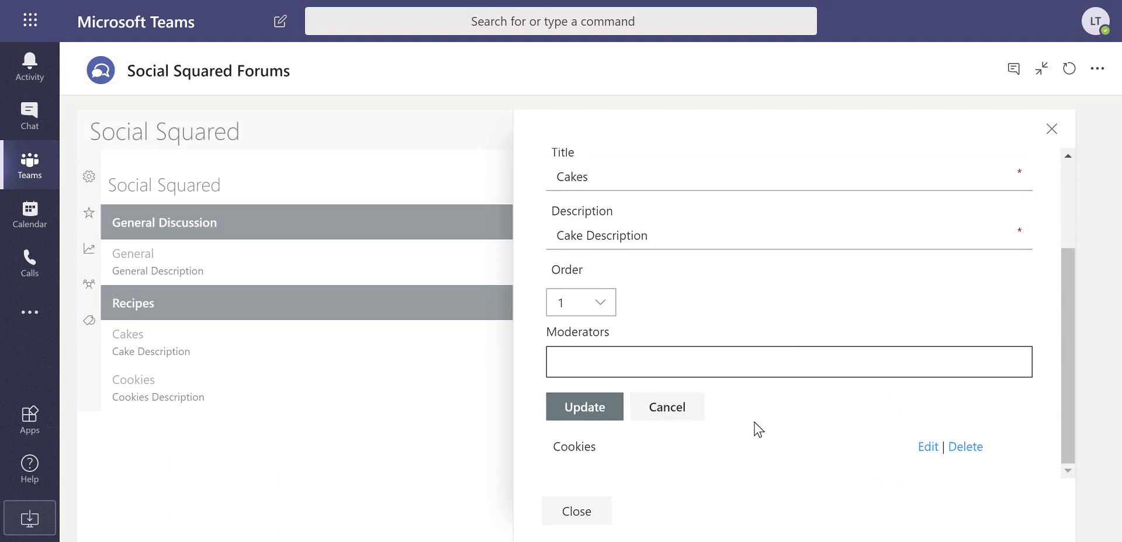
{"action": "left_click", "coordinate": [590, 517]}
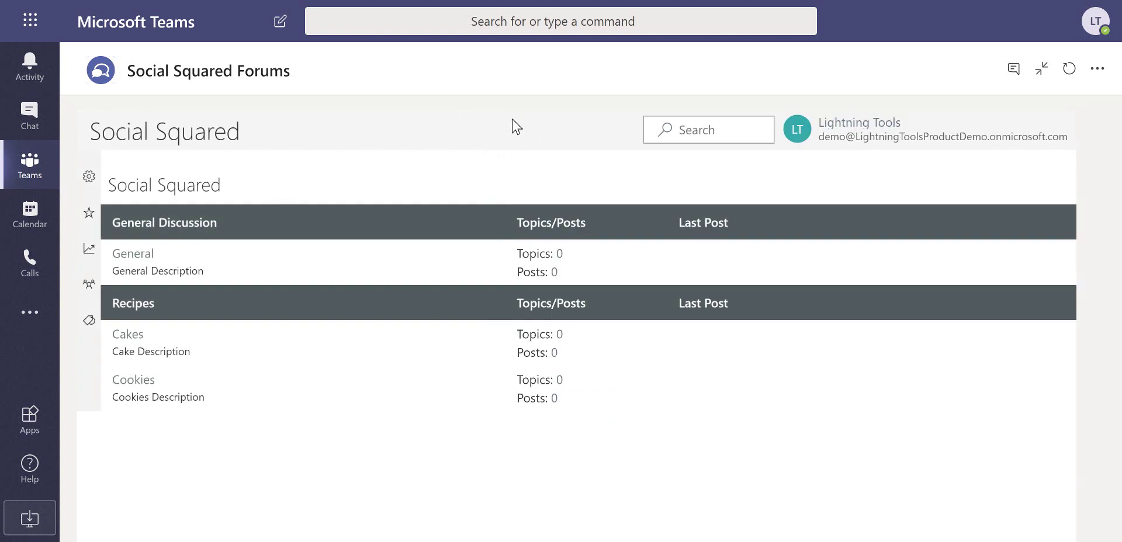
Restore the tab's normal view and examine its web part settings, including forum groups, text editor options, posts per page, tags and badges
{"action": "left_click", "coordinate": [1042, 69]}
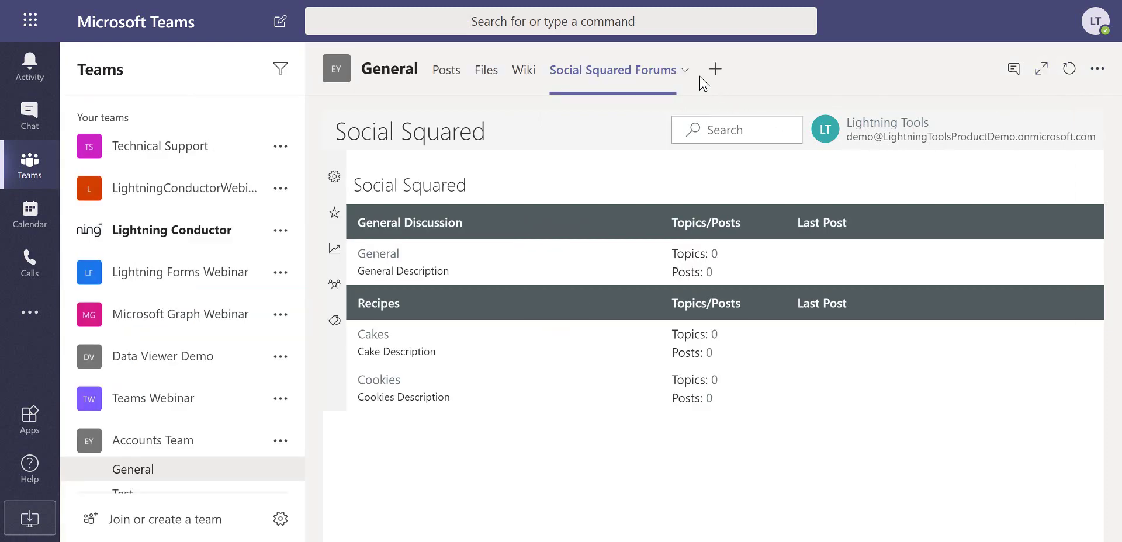
{"action": "left_click", "coordinate": [686, 70]}
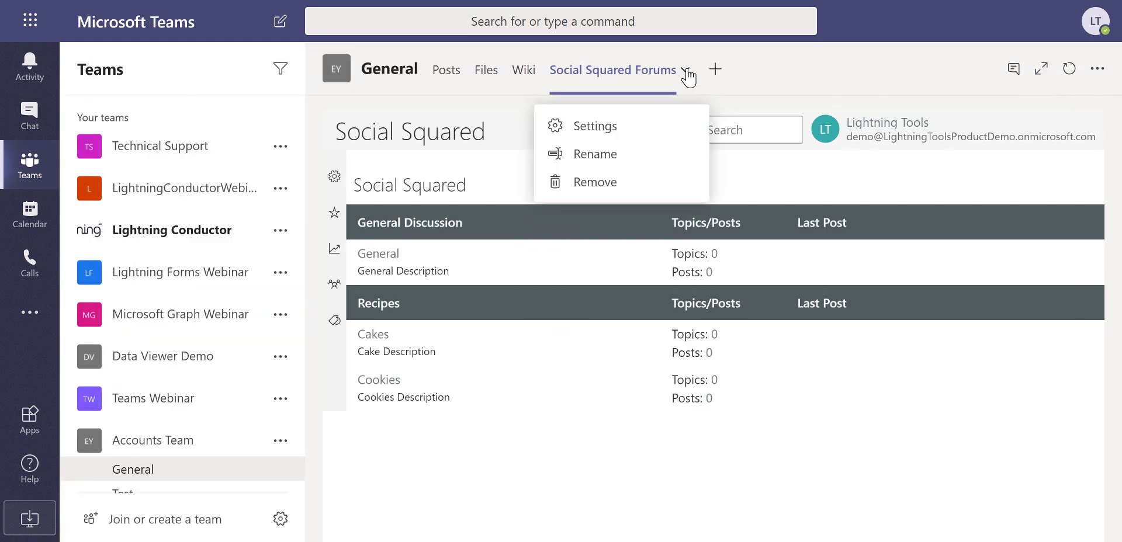
{"action": "left_click", "coordinate": [626, 134]}
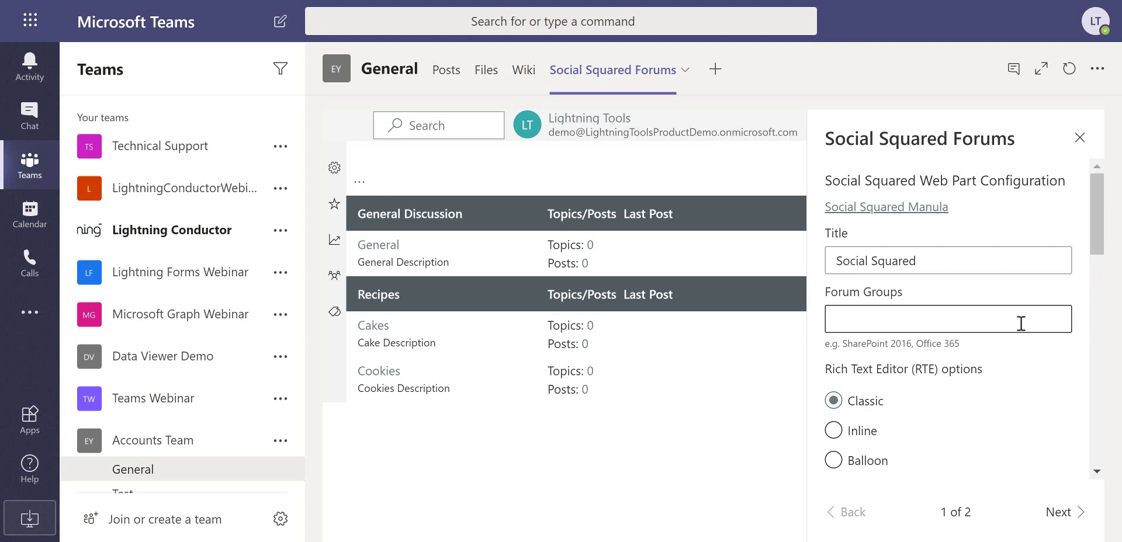
{"action": "scroll", "coordinate": [1021, 323], "scroll_direction": "down", "scroll_amount": 3}
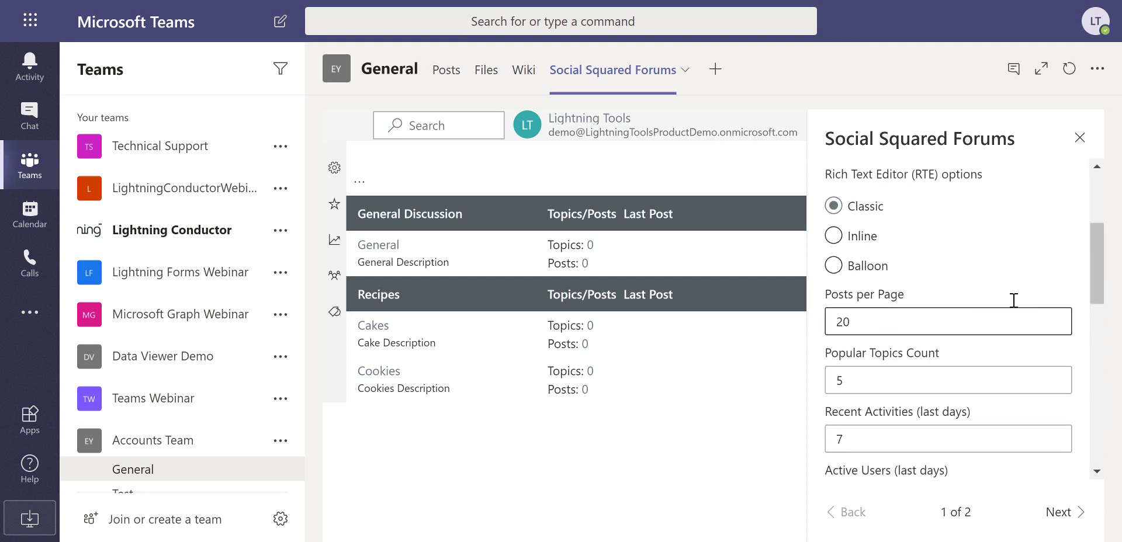
{"action": "scroll", "coordinate": [1014, 300], "scroll_direction": "up", "scroll_amount": 2}
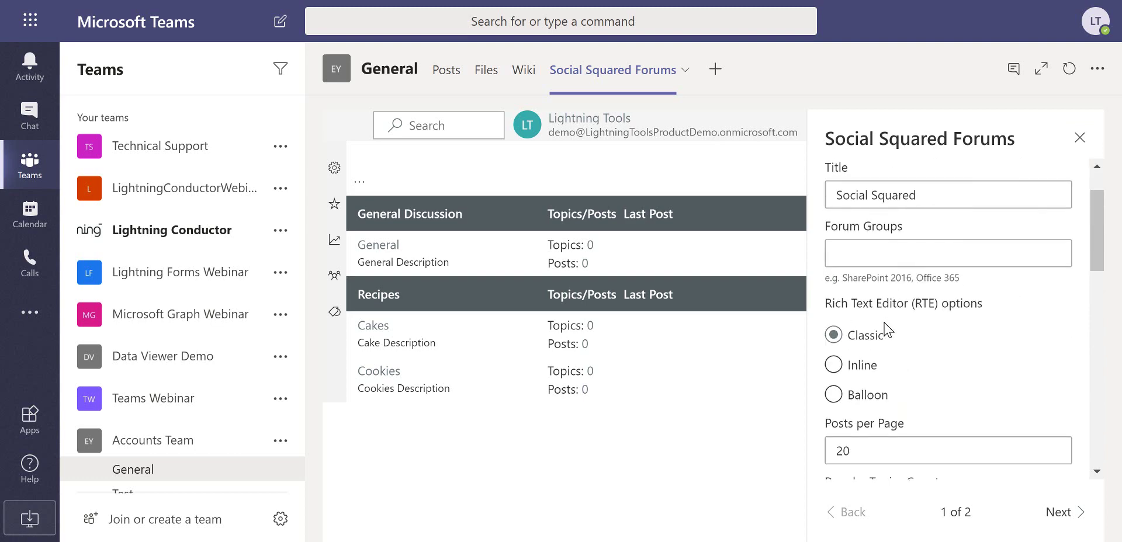
{"action": "scroll", "coordinate": [938, 333], "scroll_direction": "down", "scroll_amount": 2}
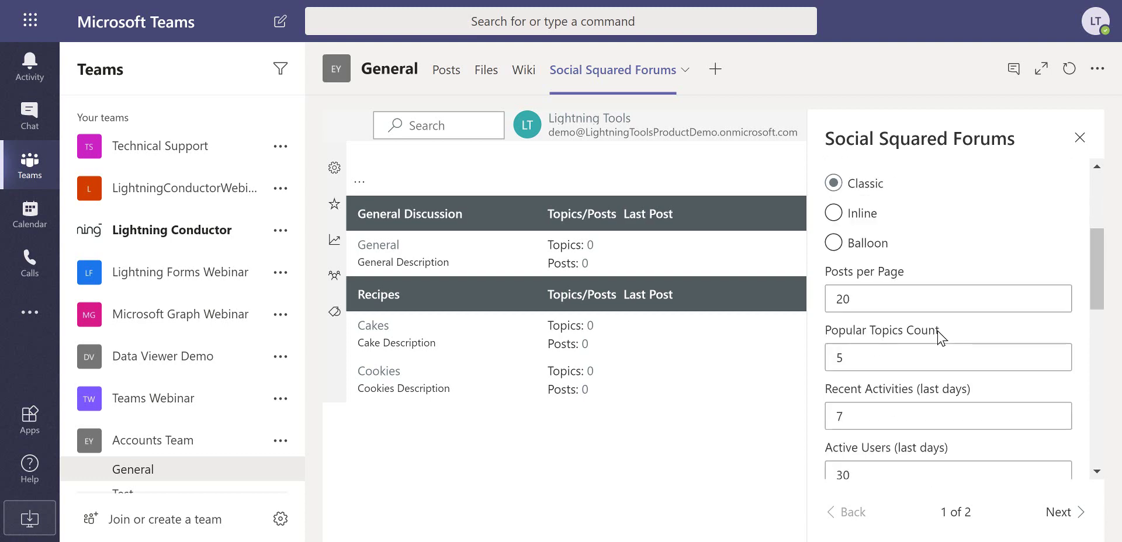
{"action": "scroll", "coordinate": [940, 336], "scroll_direction": "down", "scroll_amount": 2}
{"action": "scroll", "coordinate": [905, 435], "scroll_direction": "down", "scroll_amount": 4}
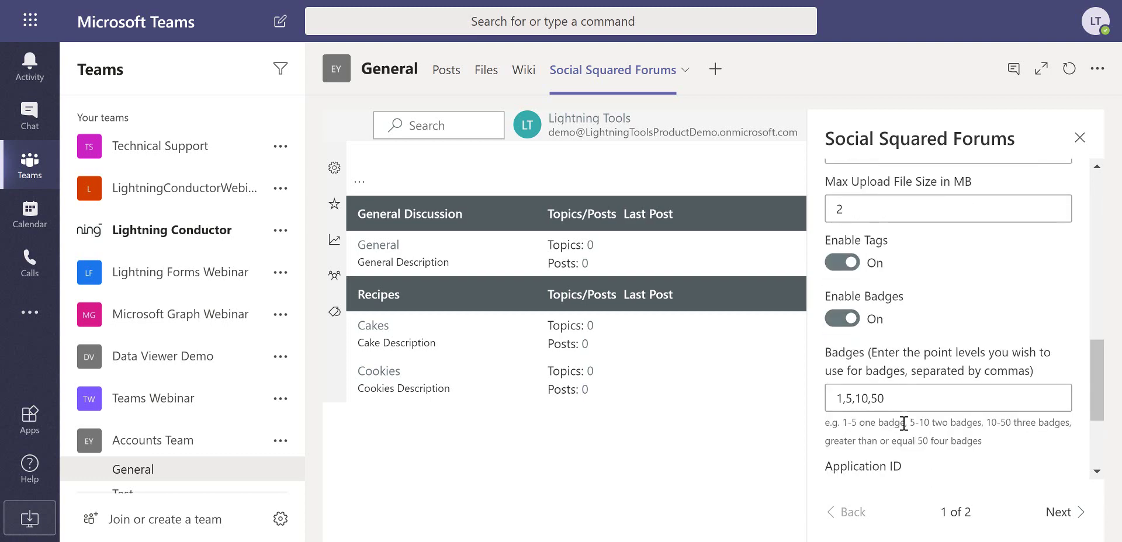
{"action": "scroll", "coordinate": [895, 421], "scroll_direction": "up", "scroll_amount": 8}
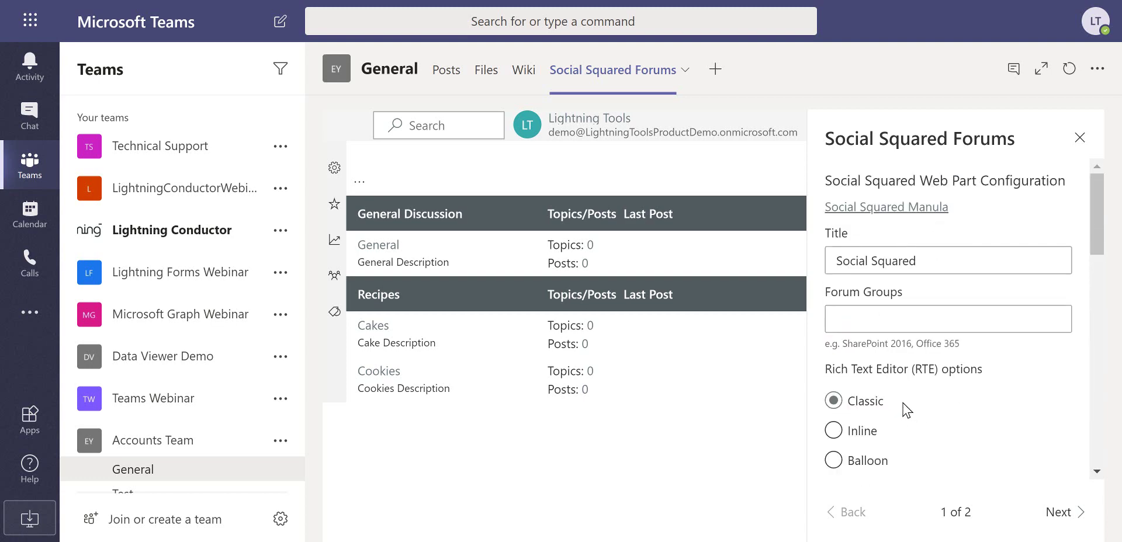
{"action": "left_click", "coordinate": [890, 330]}
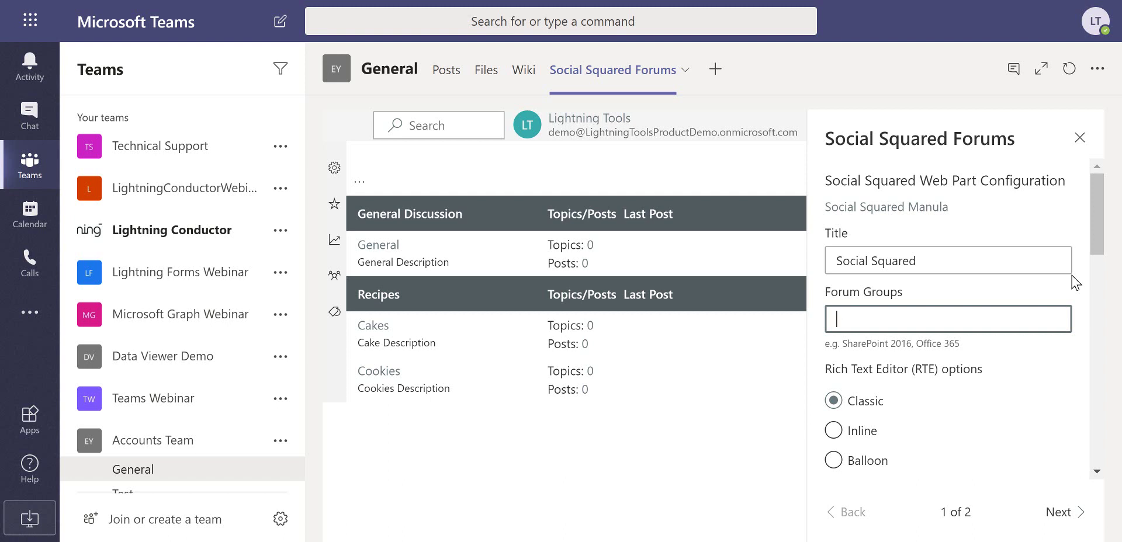
Close the web part settings and start a new topic in the General forum with the subject "Lorem Ipsum"
{"action": "left_click", "coordinate": [1079, 138]}
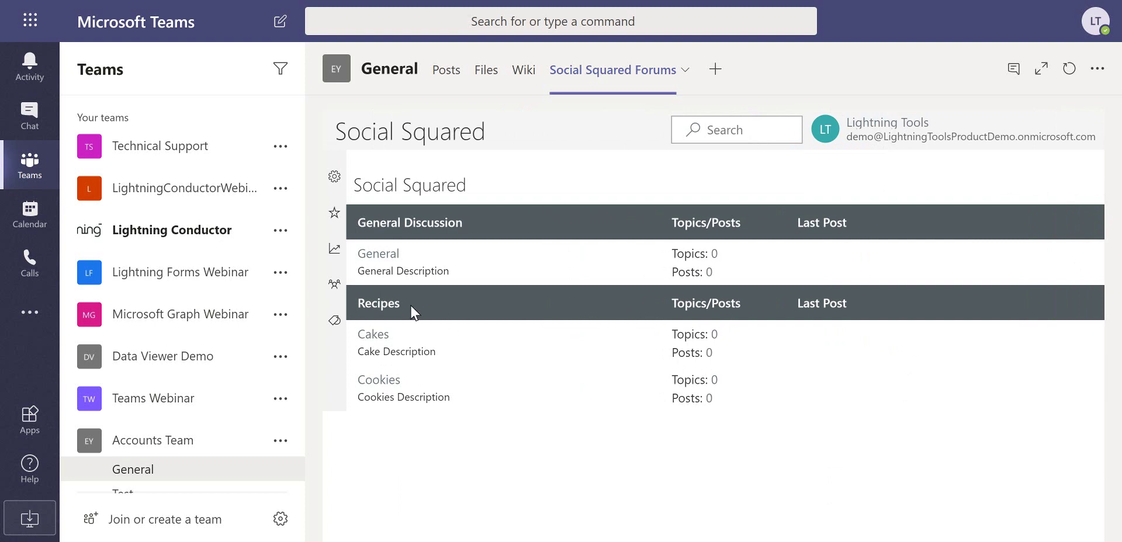
{"action": "left_click", "coordinate": [379, 258]}
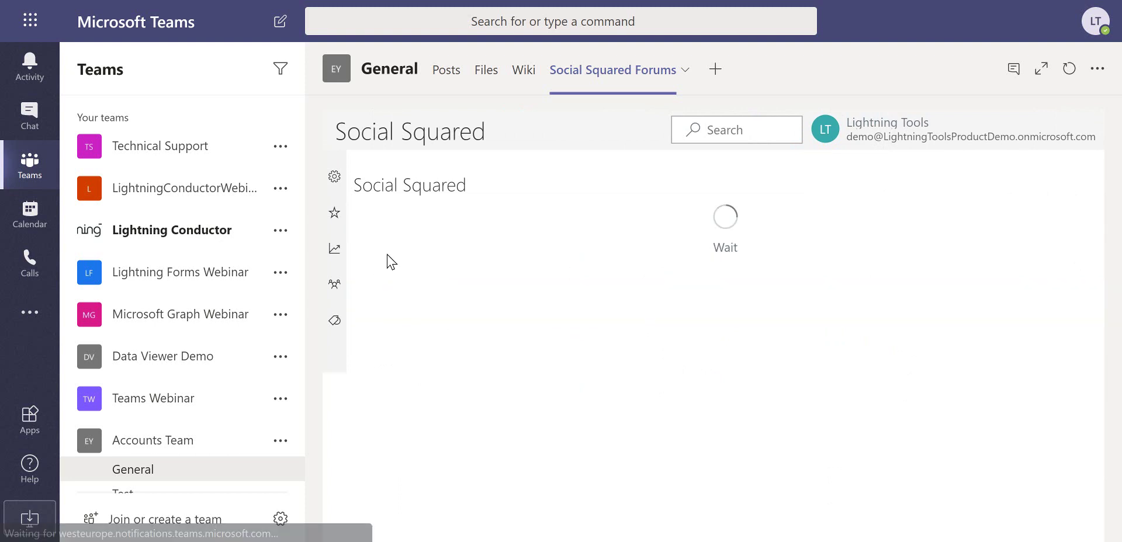
{"action": "left_click", "coordinate": [380, 218]}
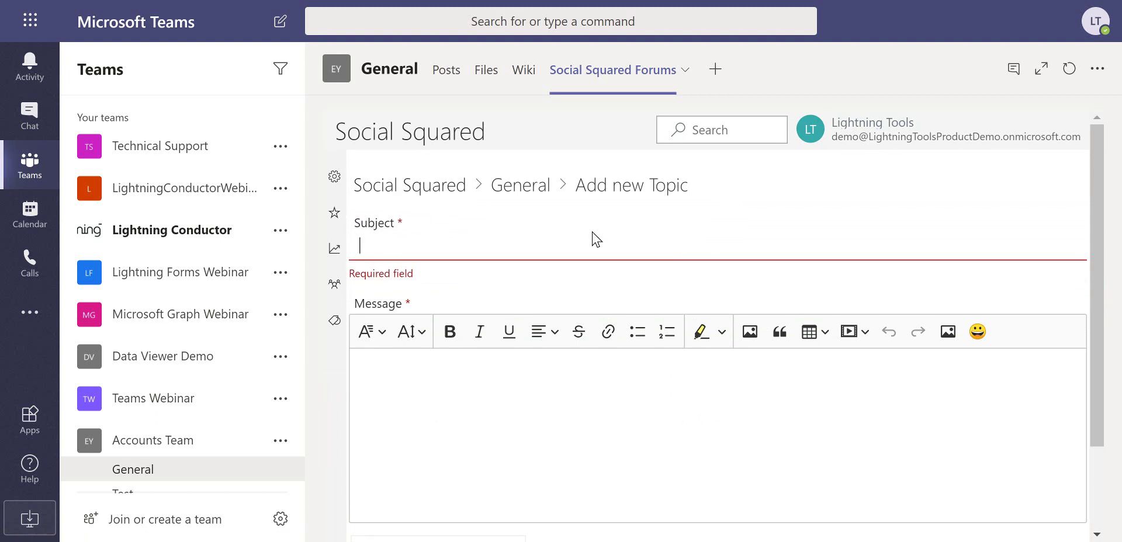
{"action": "type", "text": "Lorem "}
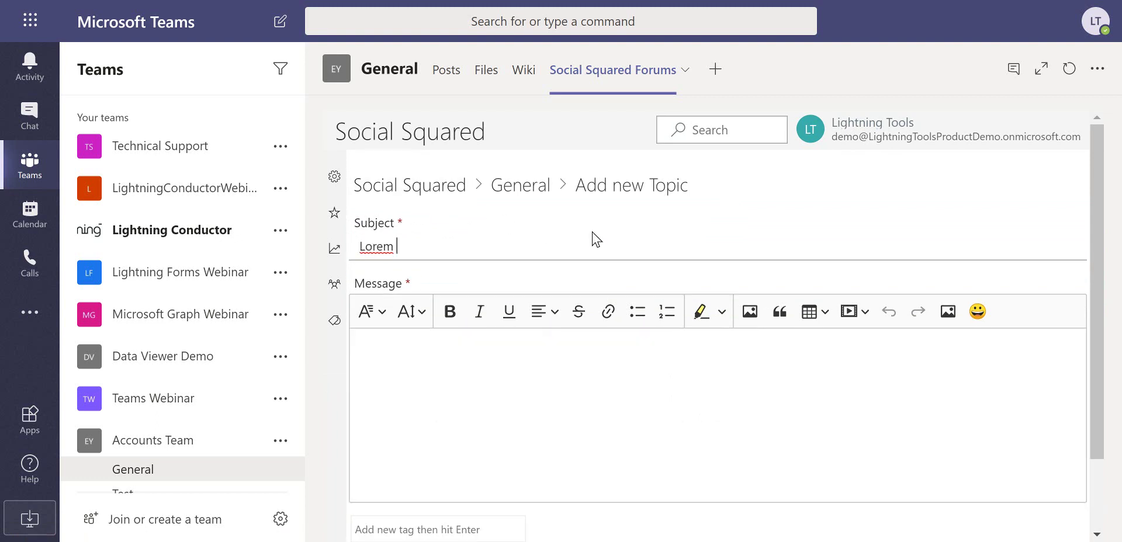
{"action": "type", "text": "Ipsum"}
Copy the "What is Lorem Ipsum?" heading and paragraph from the Lorem Ipsum web page into the new topic's message
{"action": "left_click", "coordinate": [542, 382]}
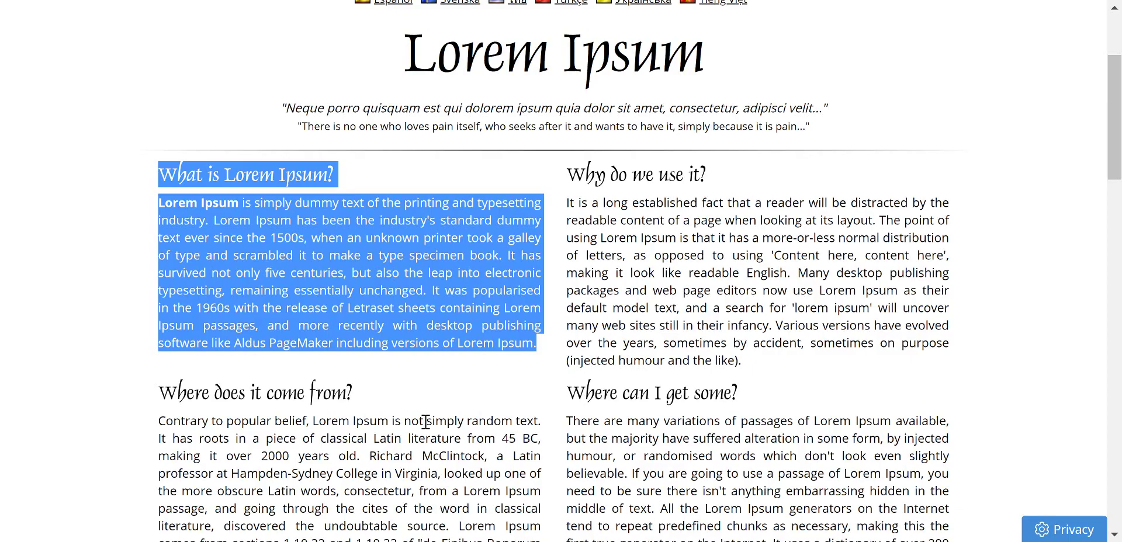
{"action": "left_click", "coordinate": [503, 381]}
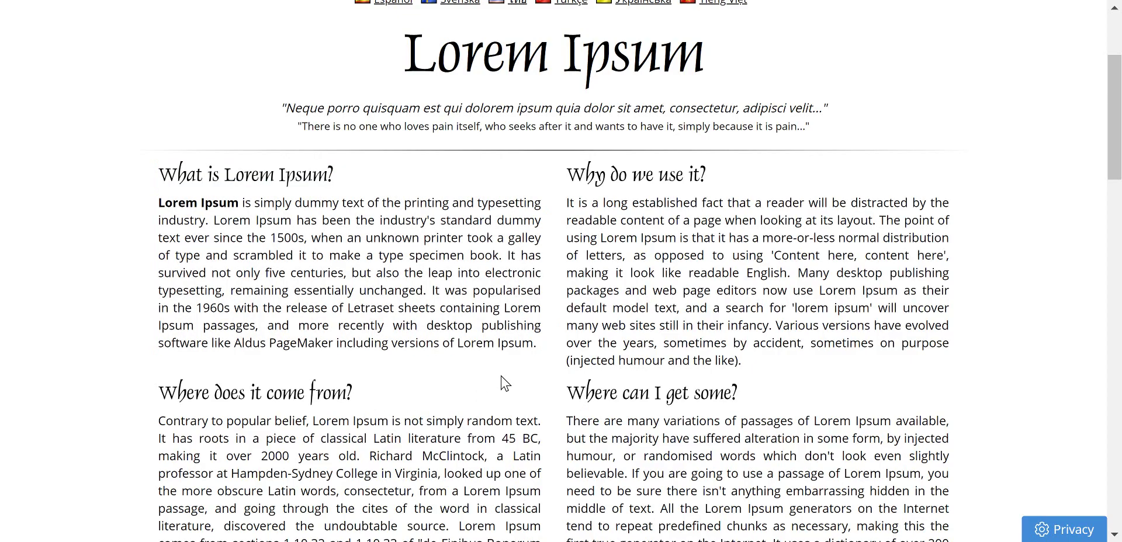
{"action": "left_click_drag", "start_coordinate": [549, 352], "coordinate": [159, 175]}
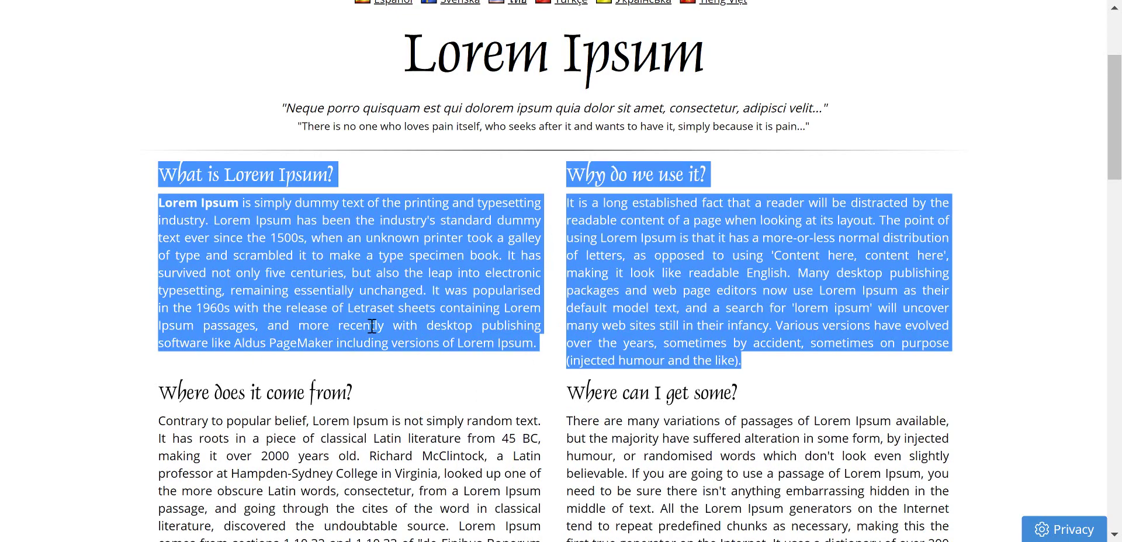
{"action": "left_click", "coordinate": [494, 392]}
{"action": "left_click_drag", "start_coordinate": [546, 349], "coordinate": [387, 311]}
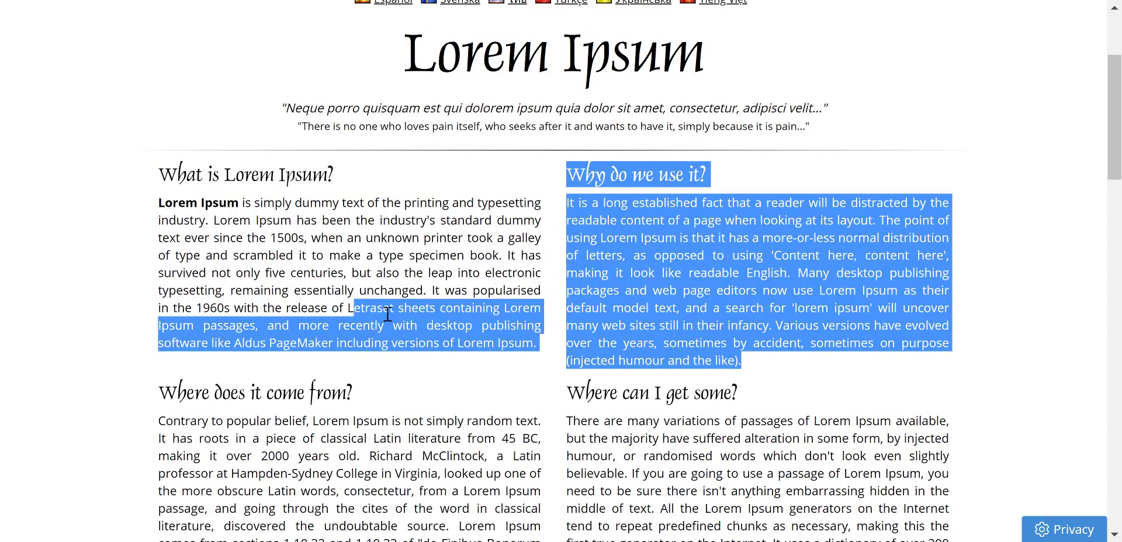
{"action": "left_click", "coordinate": [543, 354]}
{"action": "left_click_drag", "start_coordinate": [532, 344], "coordinate": [157, 173]}
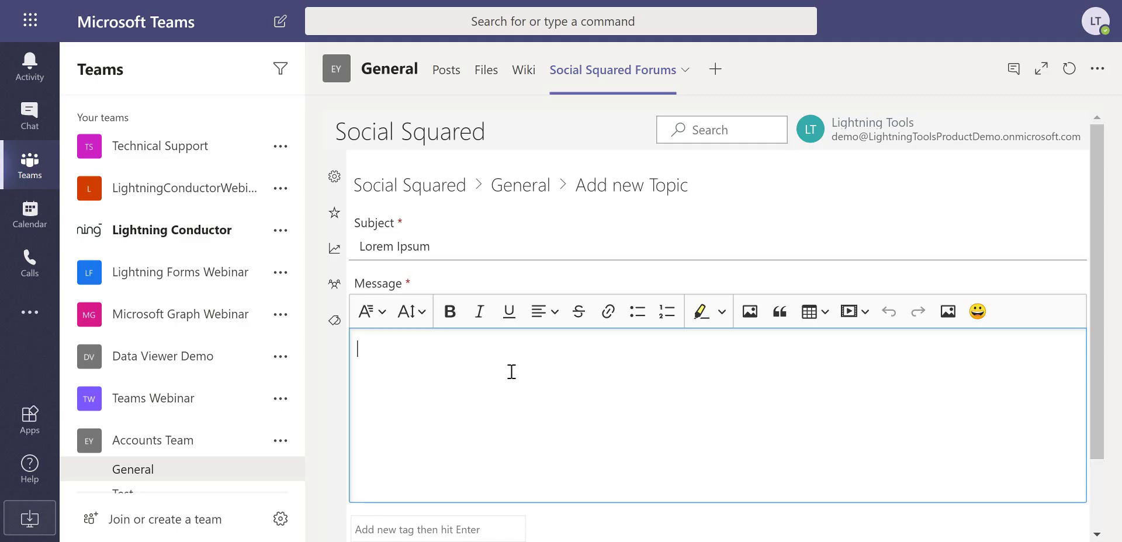
{"action": "type", "text": "What is Lorem Ipsum? Lorem Ipsum is simply dummy text of the printing and typesetting industry. Lorem Ipsum has been the industry's standard dummy text ever since the 1500s, when an unknown printer took a galley of type and scrambled it to make a type specimen book. It has survived not only five centuries, but also the leap into electronic typesetting, remaining essentially unchanged. It was popularised in the 1960s with the release of Letraset sheets containing Lorem Ipsum passages, and more recently with desktop publishing software like Aldus PageMaker including versions of Lorem Ipsum"}
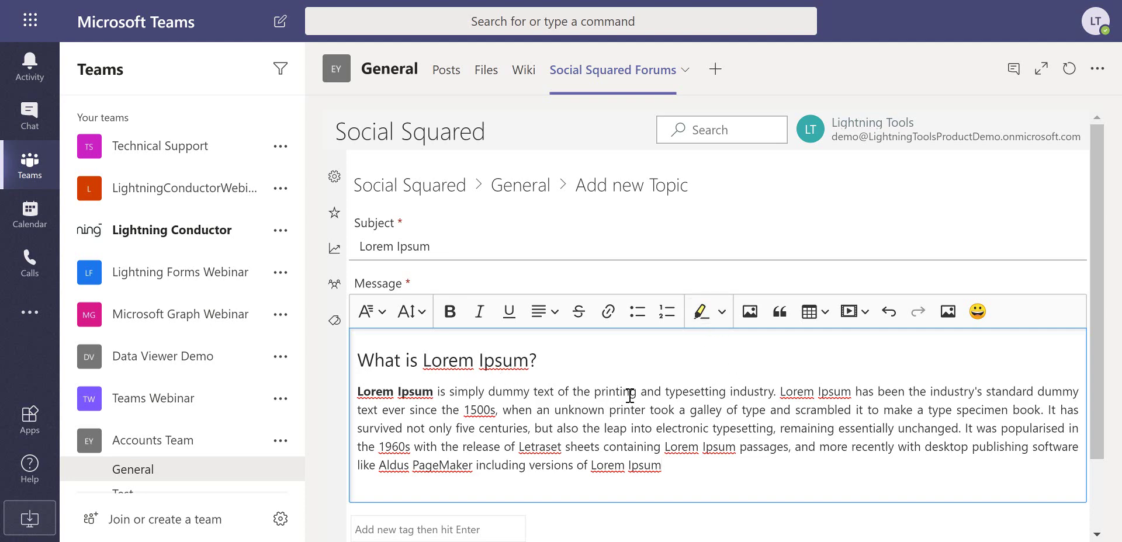
Insert the Screenshot1 image below the message's paragraph and set it as a left-aligned side image
{"action": "left_click", "coordinate": [749, 319]}
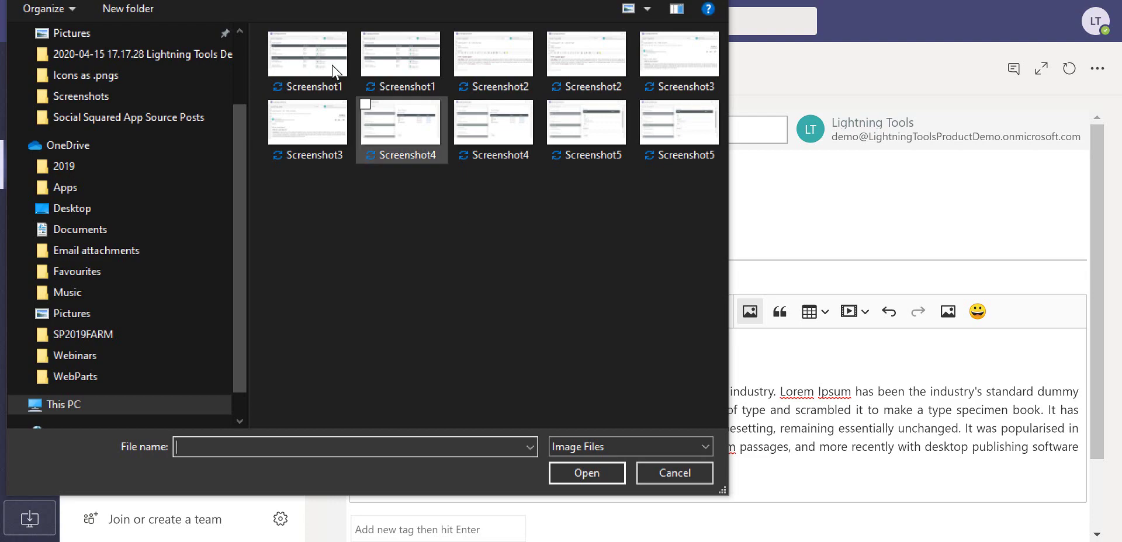
{"action": "left_click", "coordinate": [307, 54]}
{"action": "left_click", "coordinate": [602, 469]}
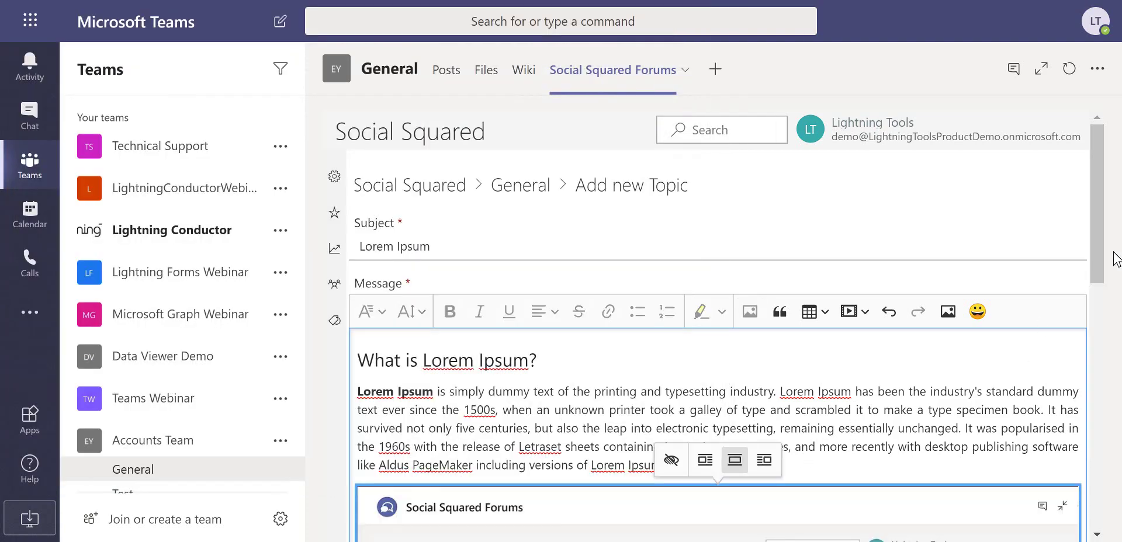
{"action": "scroll", "coordinate": [1096, 252], "scroll_direction": "down", "scroll_amount": 5}
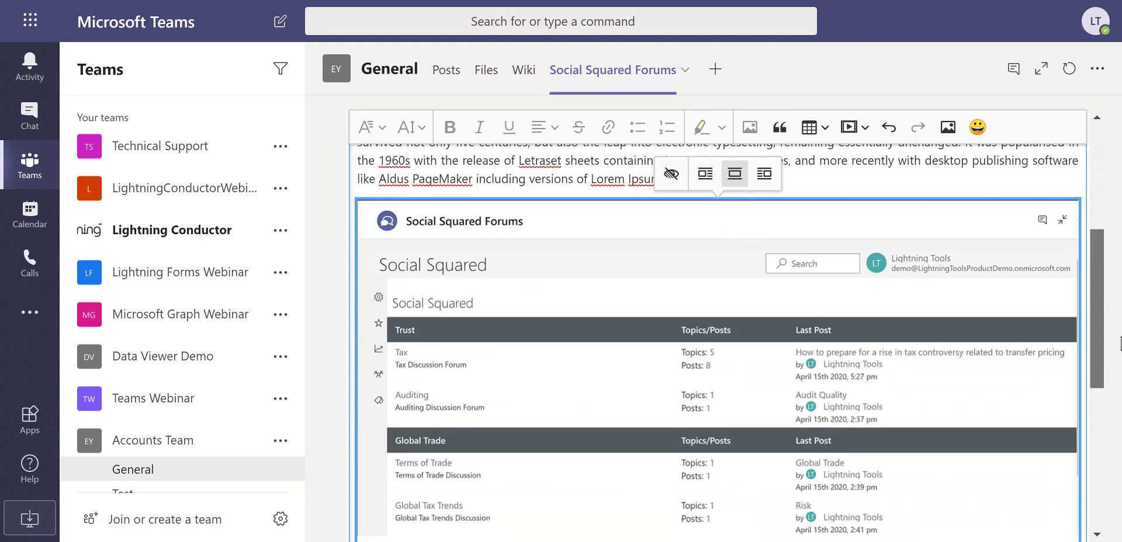
{"action": "left_click", "coordinate": [706, 209]}
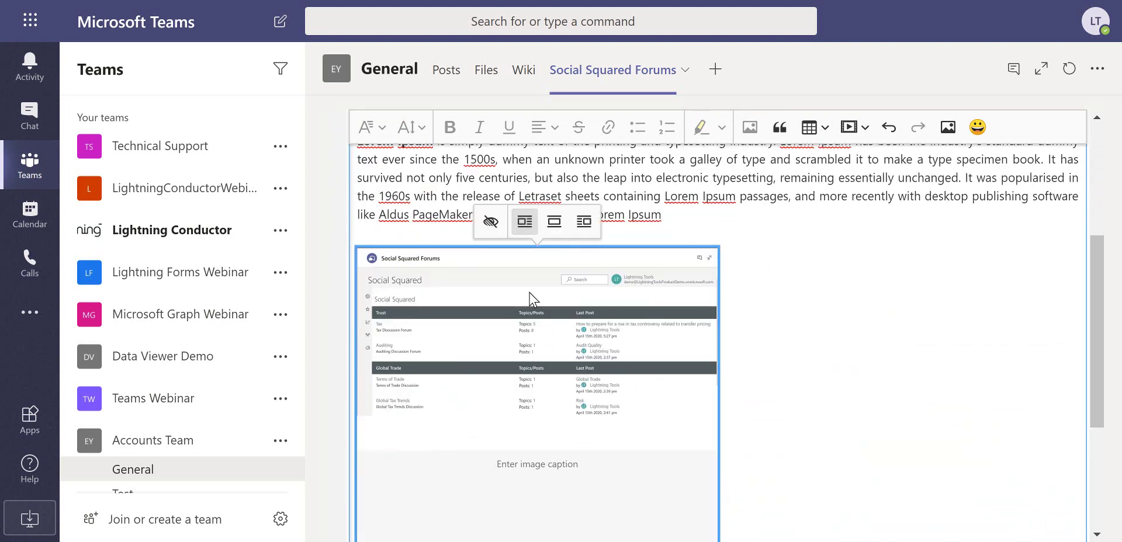
{"action": "left_click", "coordinate": [883, 293]}
{"action": "scroll", "coordinate": [883, 292], "scroll_direction": "up", "scroll_amount": 5}
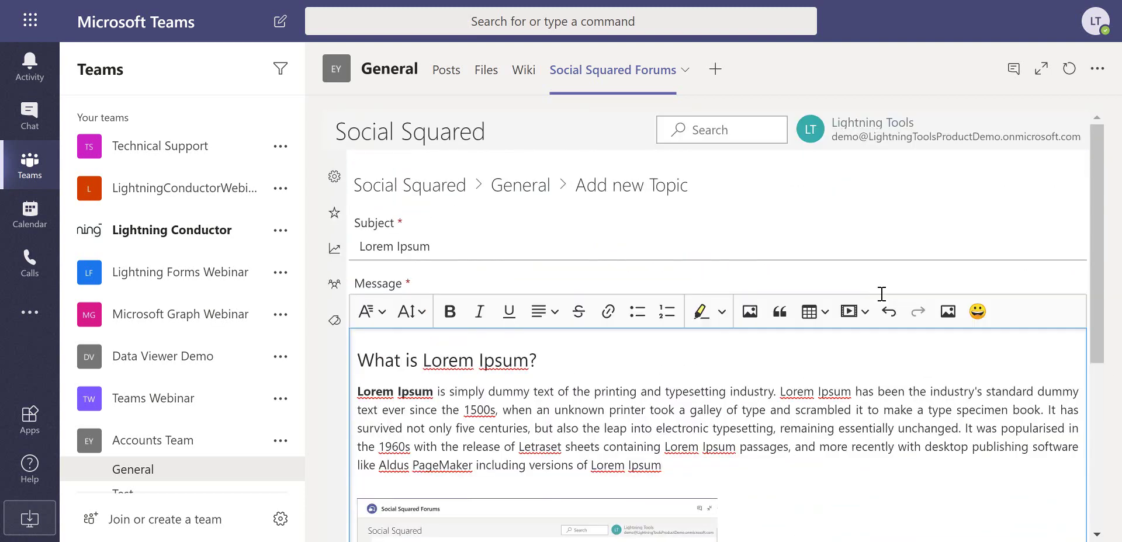
{"action": "double_click", "coordinate": [701, 391]}
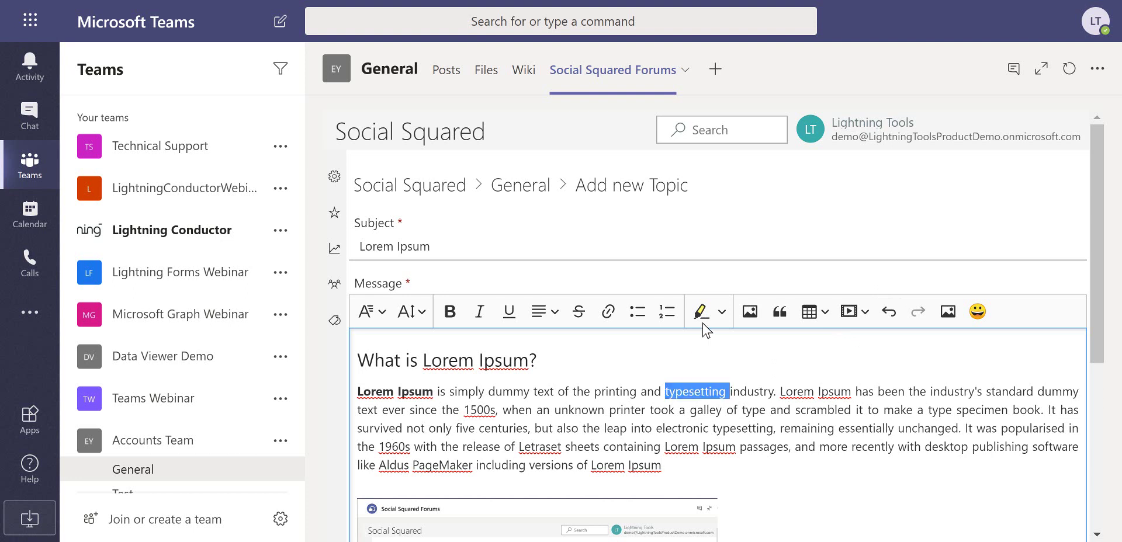
{"action": "left_click", "coordinate": [725, 316]}
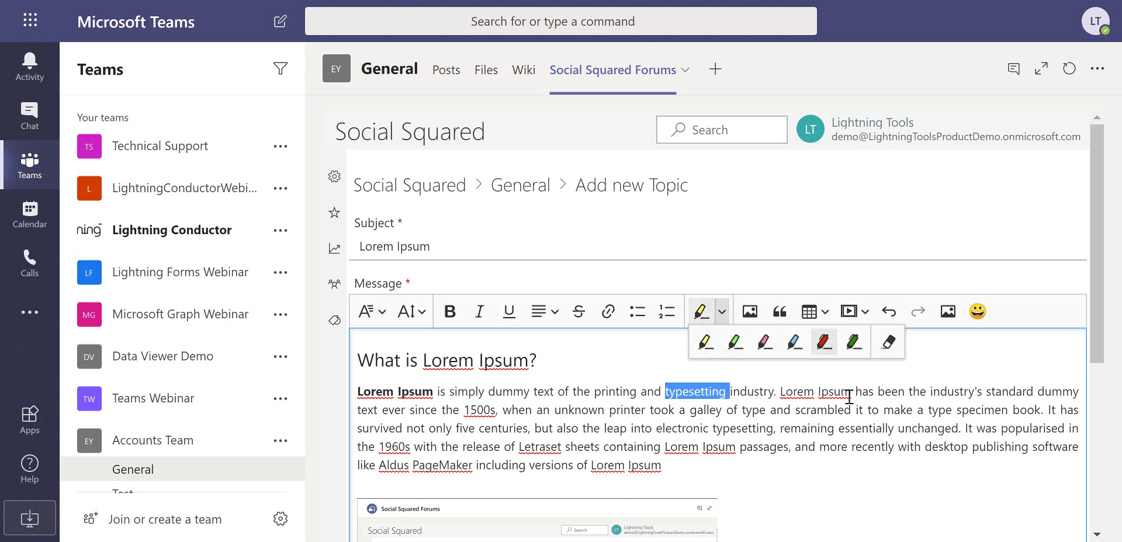
{"action": "left_click", "coordinate": [984, 456]}
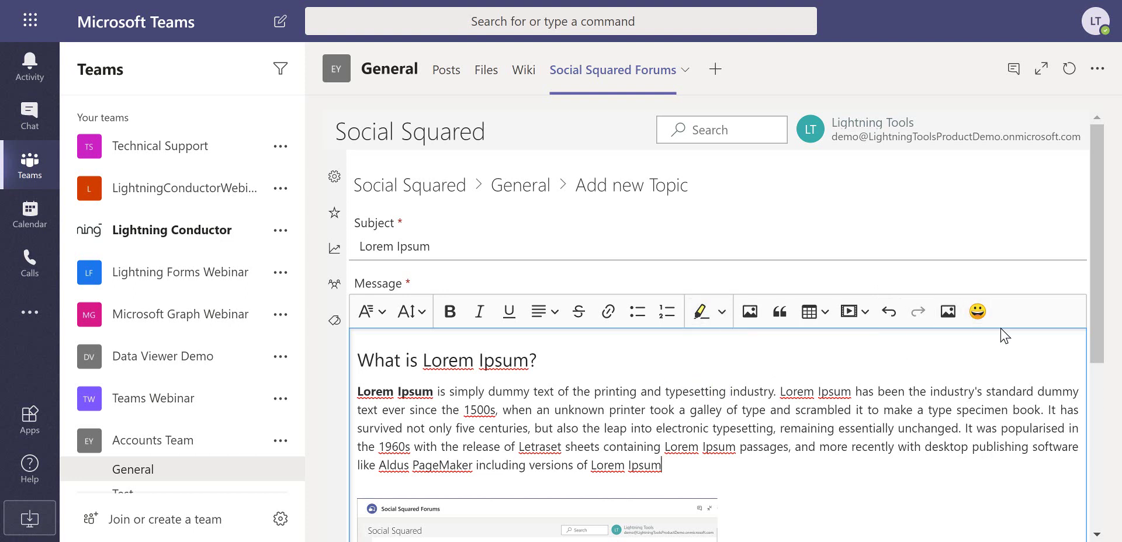
Tag the new topic "Lorem Ipsum" and add it to the General forum
{"action": "scroll", "coordinate": [804, 409], "scroll_direction": "down", "scroll_amount": 5}
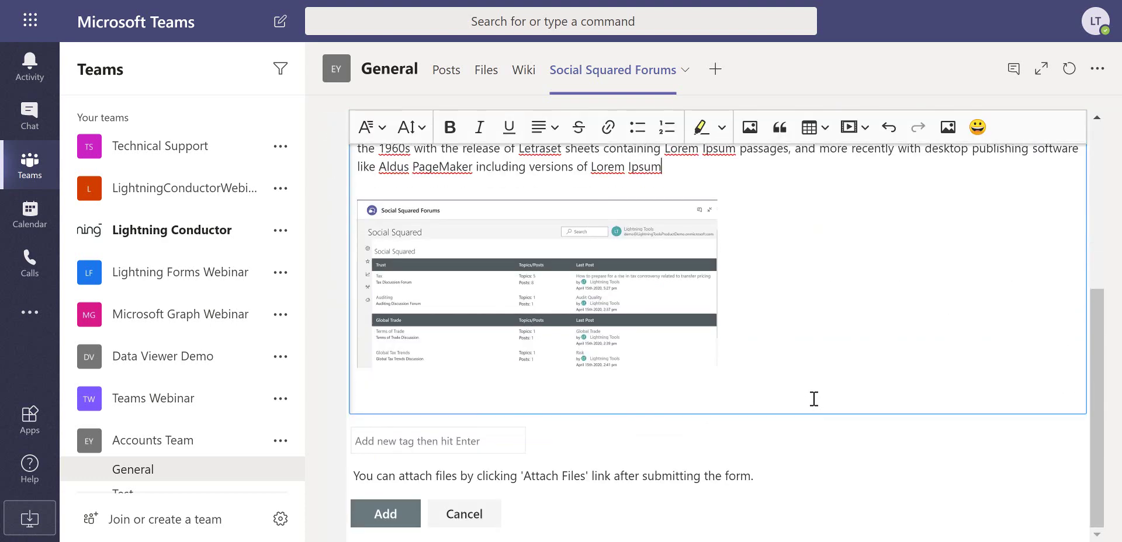
{"action": "left_click", "coordinate": [517, 441]}
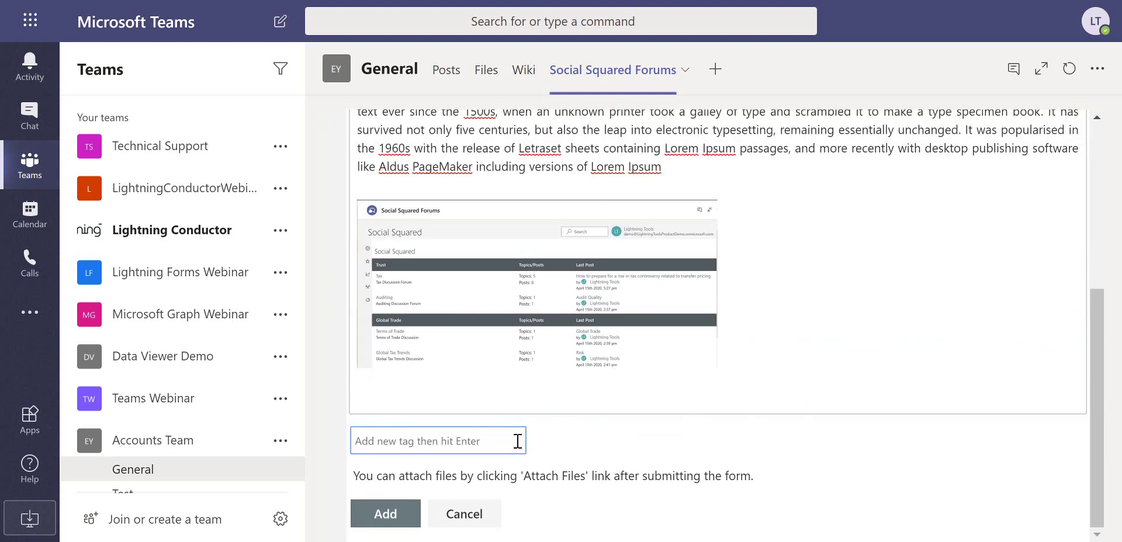
{"action": "type", "text": "Lor"}
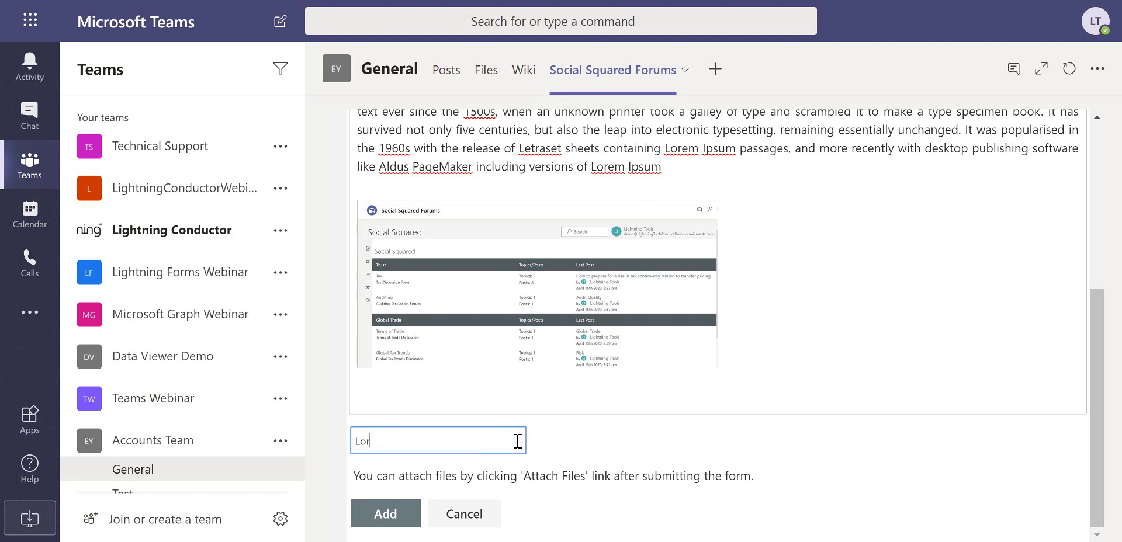
{"action": "type", "text": "em Ipsum"}
{"action": "key", "text": "Return"}
{"action": "left_click", "coordinate": [411, 524]}
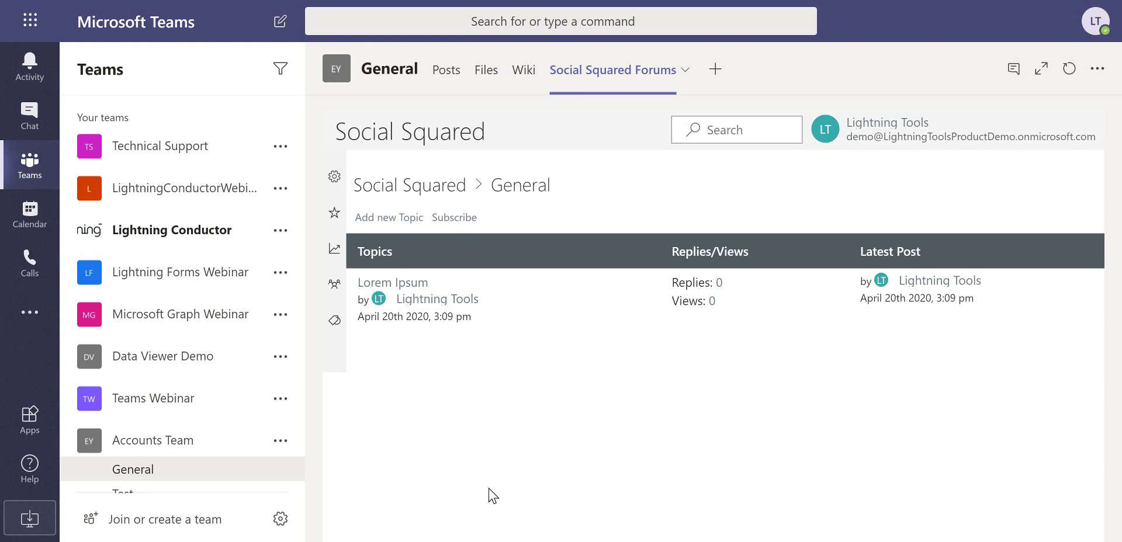
Open the Lorem Ipsum topic and give it a four-star rating
{"action": "left_click", "coordinate": [403, 286]}
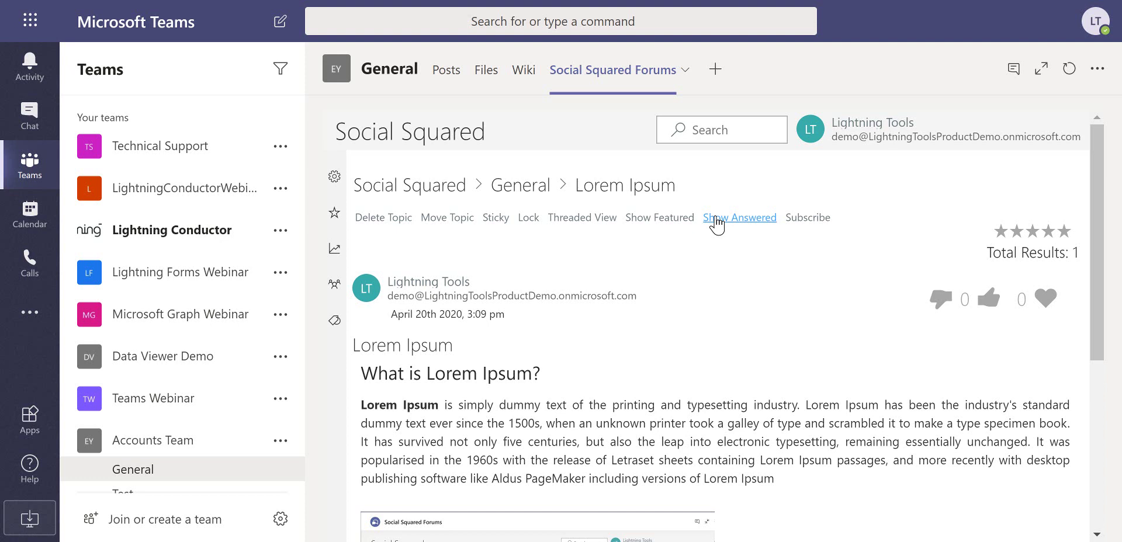
{"action": "left_click", "coordinate": [716, 219]}
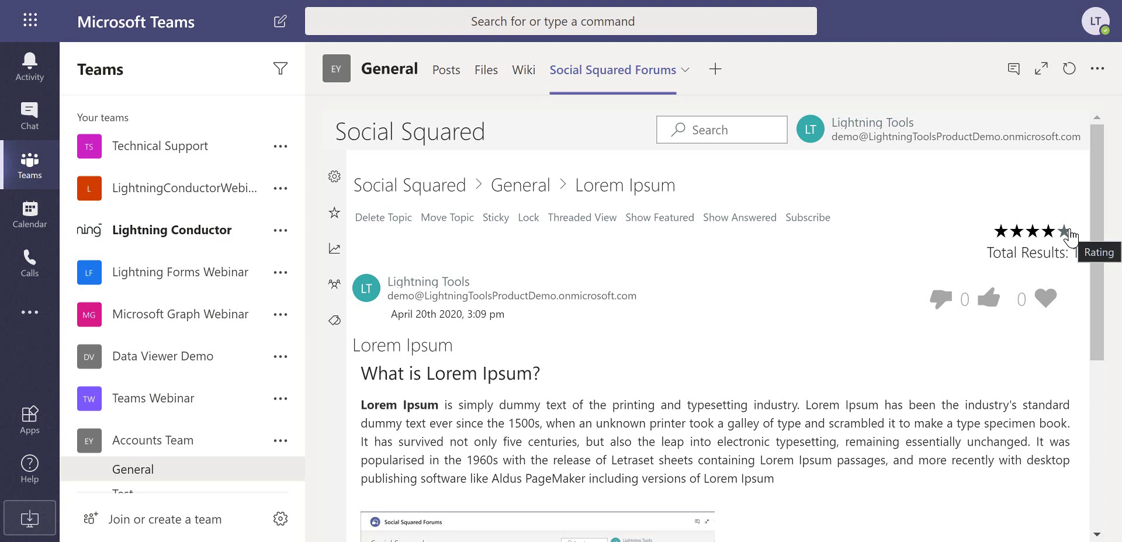
{"action": "left_click", "coordinate": [1037, 232]}
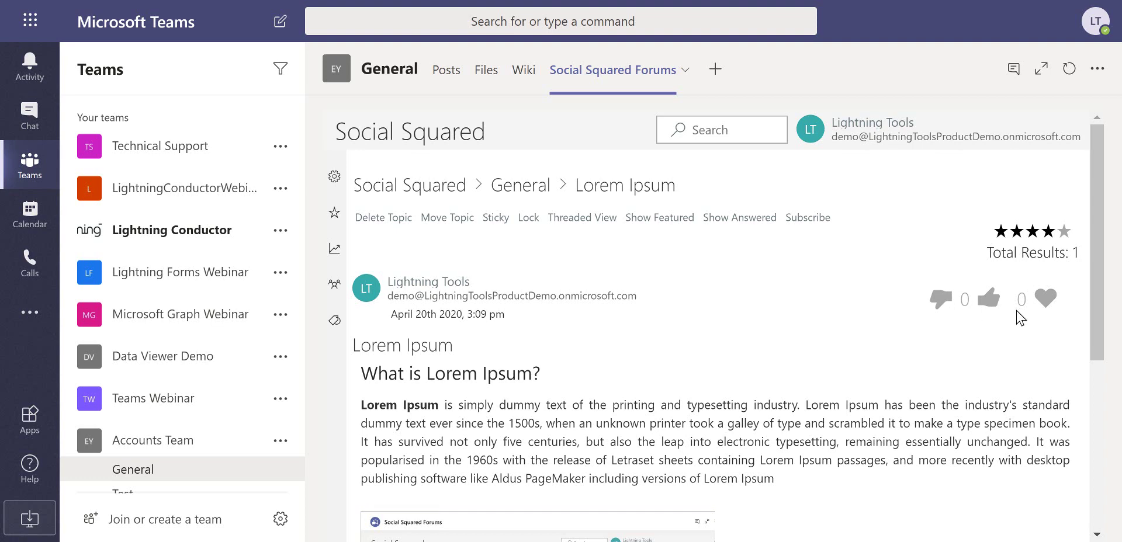
Reply to the Lorem Ipsum topic's first post with the message "My Reply"
{"action": "scroll", "coordinate": [1020, 318], "scroll_direction": "down", "scroll_amount": 2}
{"action": "scroll", "coordinate": [1017, 310], "scroll_direction": "down", "scroll_amount": 3}
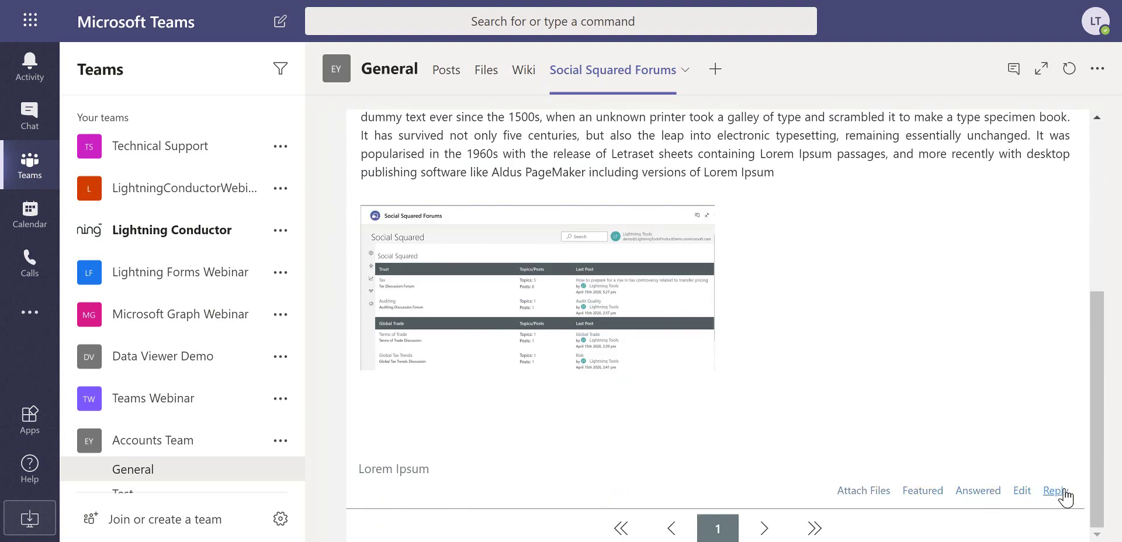
{"action": "left_click", "coordinate": [988, 486]}
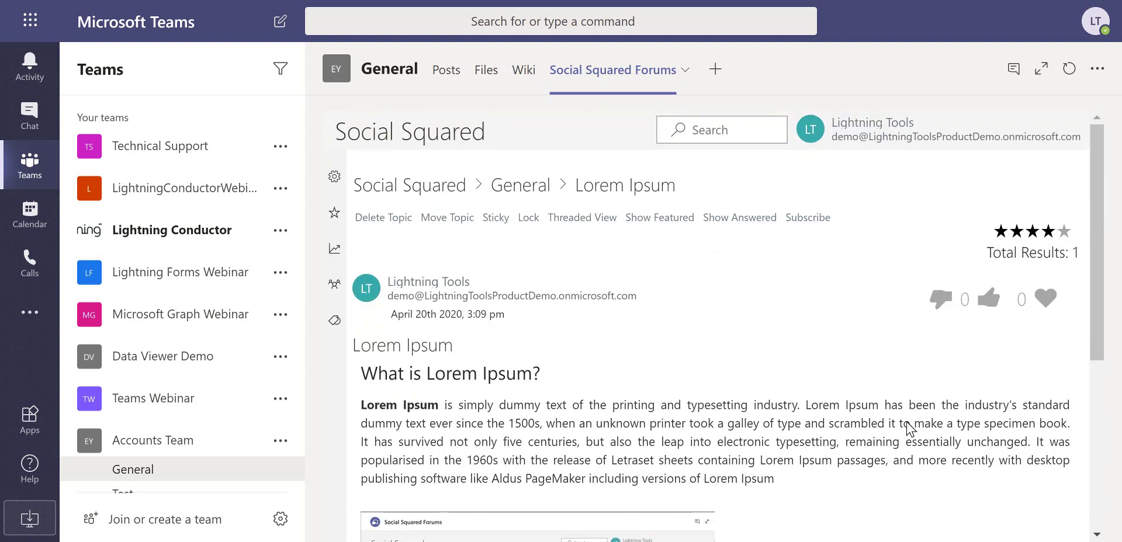
{"action": "scroll", "coordinate": [912, 430], "scroll_direction": "down", "scroll_amount": 5}
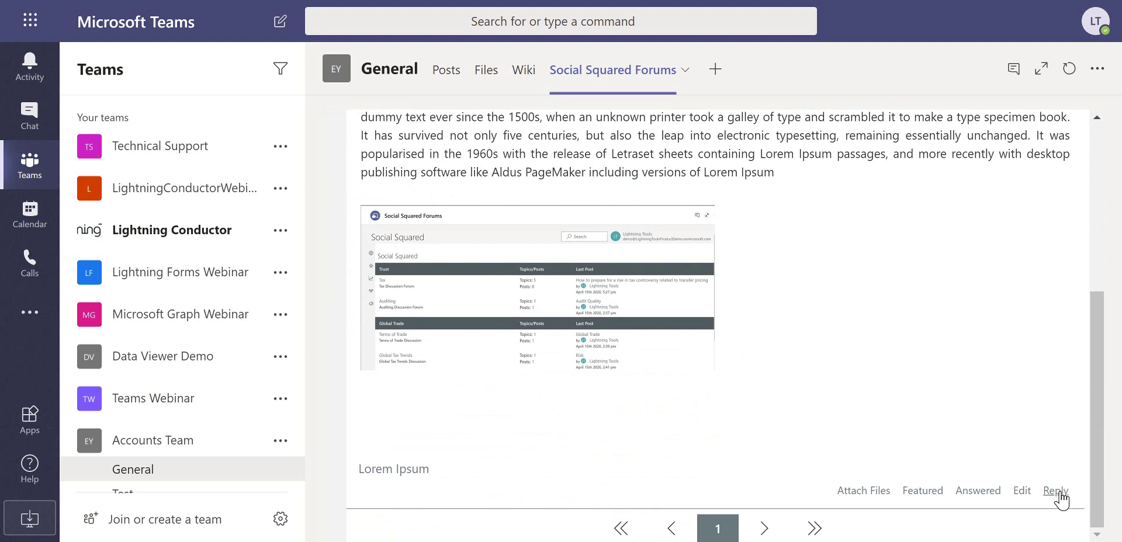
{"action": "left_click", "coordinate": [1059, 494]}
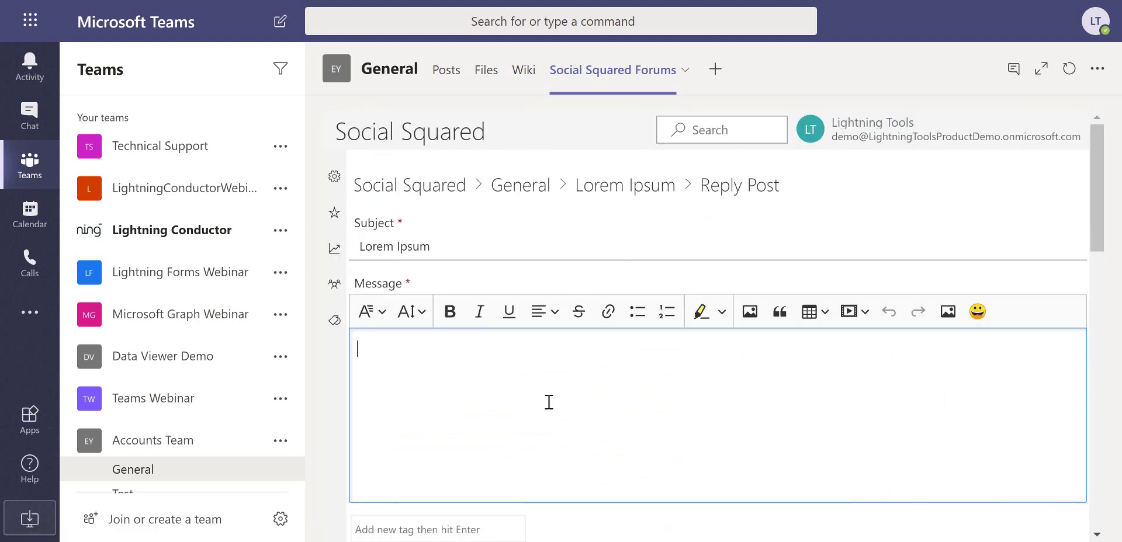
{"action": "type", "text": "My Reply"}
{"action": "scroll", "coordinate": [552, 404], "scroll_direction": "down", "scroll_amount": 6}
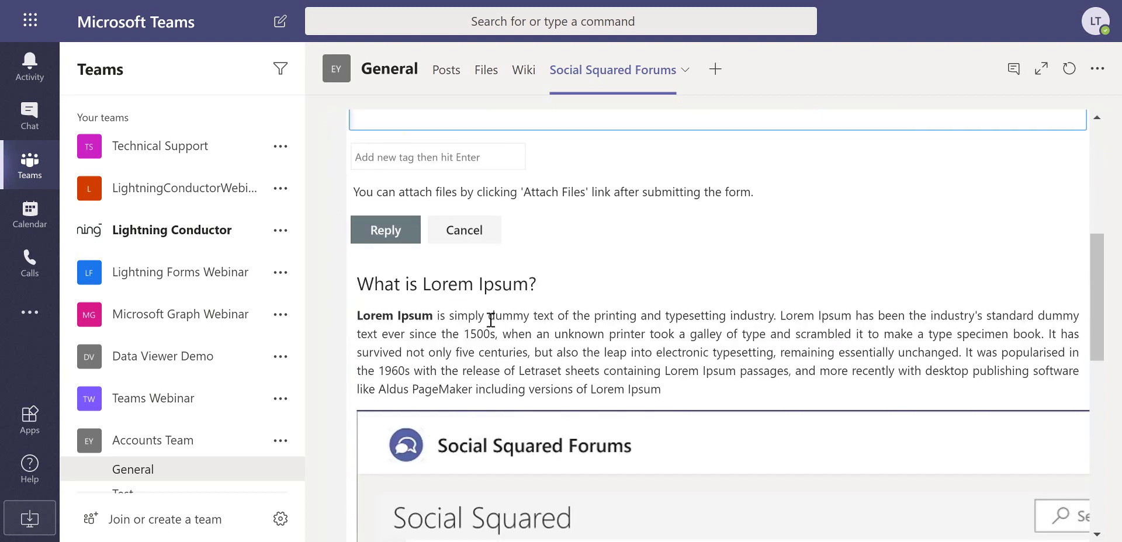
{"action": "left_click", "coordinate": [400, 234]}
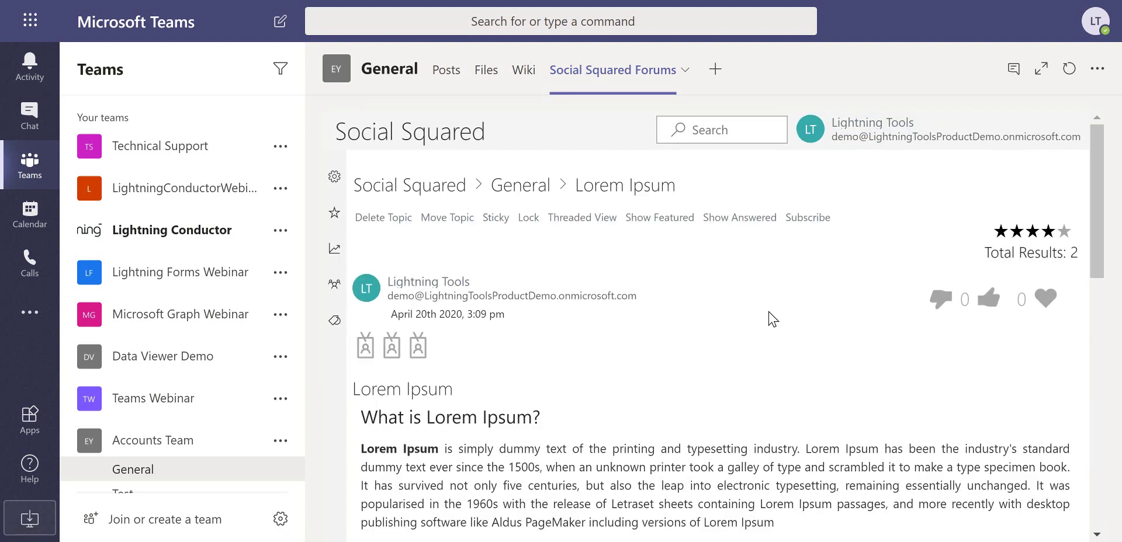
Look over the posted reply with its badges, and view the Popular Topics list from the forum's home page
{"action": "scroll", "coordinate": [775, 315], "scroll_direction": "down", "scroll_amount": 8}
{"action": "scroll", "coordinate": [631, 363], "scroll_direction": "down", "scroll_amount": 4}
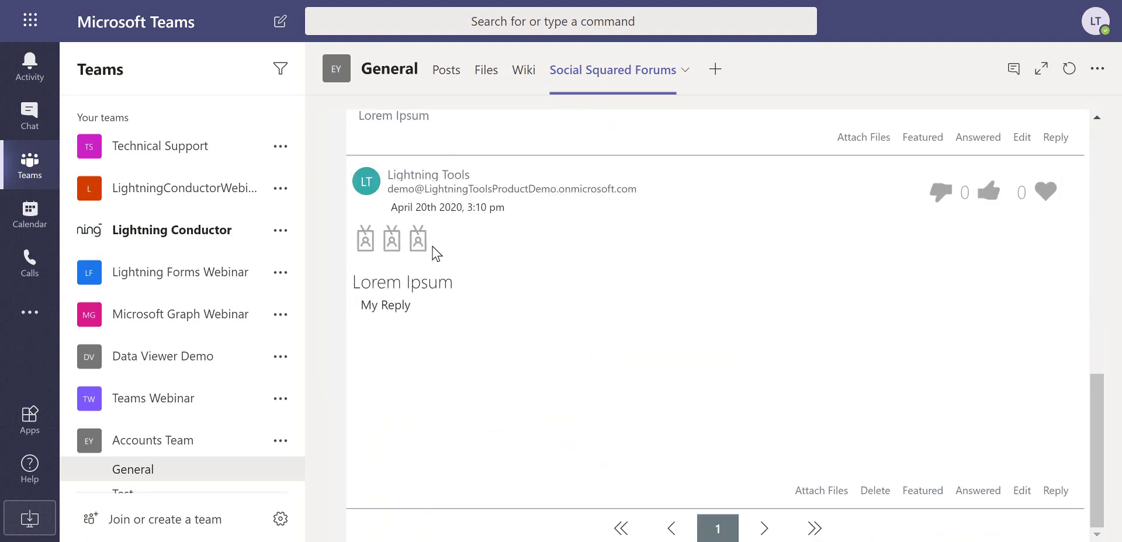
{"action": "scroll", "coordinate": [687, 363], "scroll_direction": "up", "scroll_amount": 12}
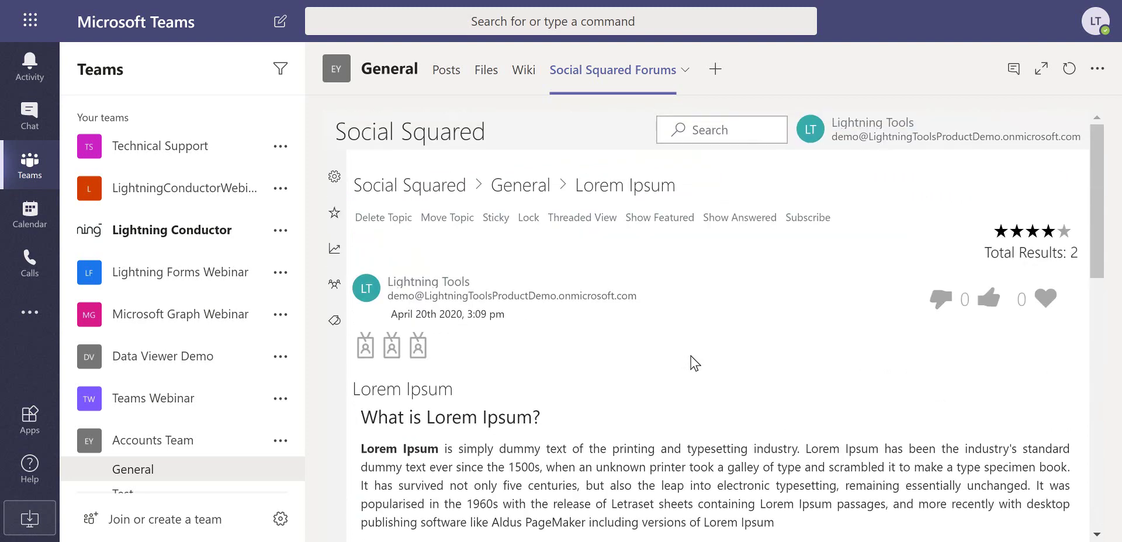
{"action": "left_click", "coordinate": [448, 188]}
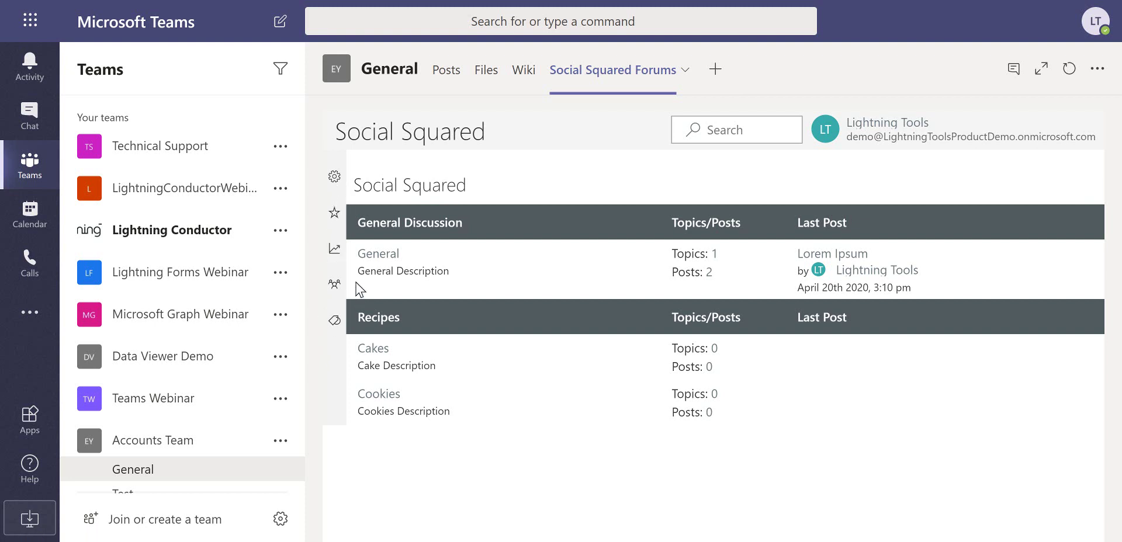
{"action": "left_click", "coordinate": [331, 216]}
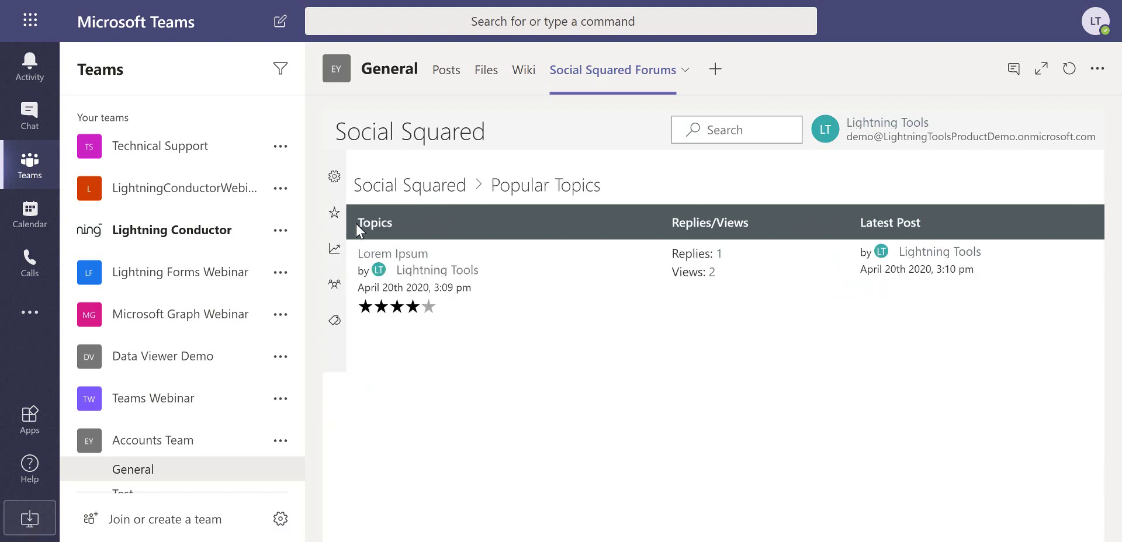
View the forum's Recent Activities and Active Users lists, and the list of topics tagged "Lorem Ipsum"
{"action": "left_click", "coordinate": [334, 250]}
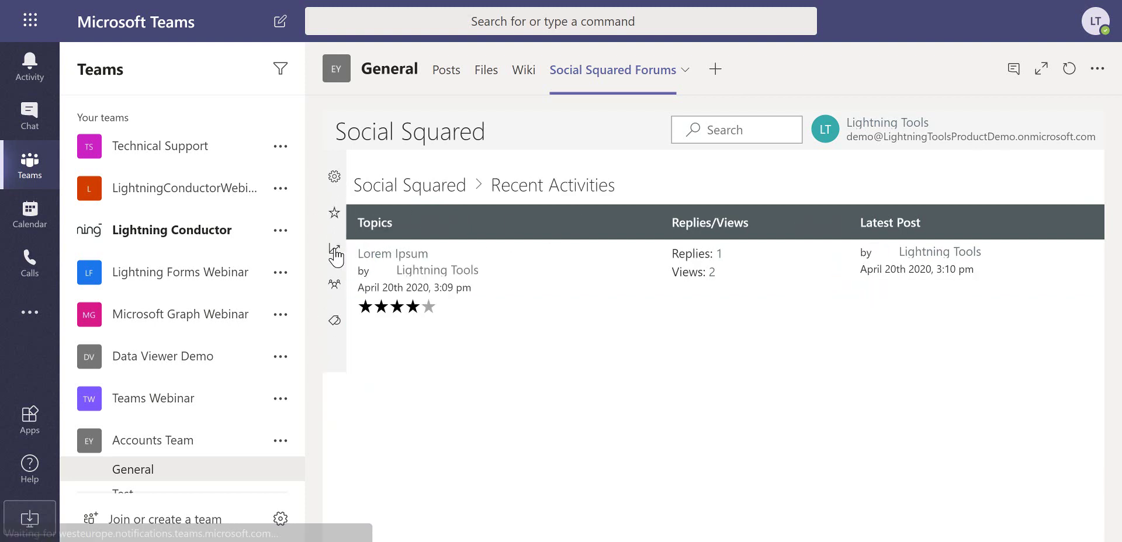
{"action": "left_click", "coordinate": [335, 286]}
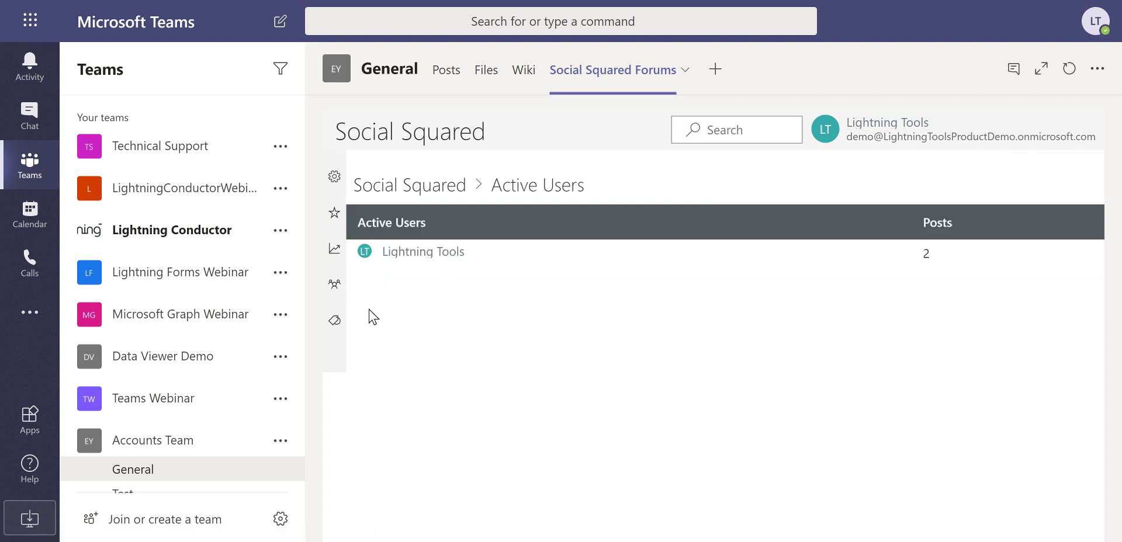
{"action": "left_click", "coordinate": [334, 320]}
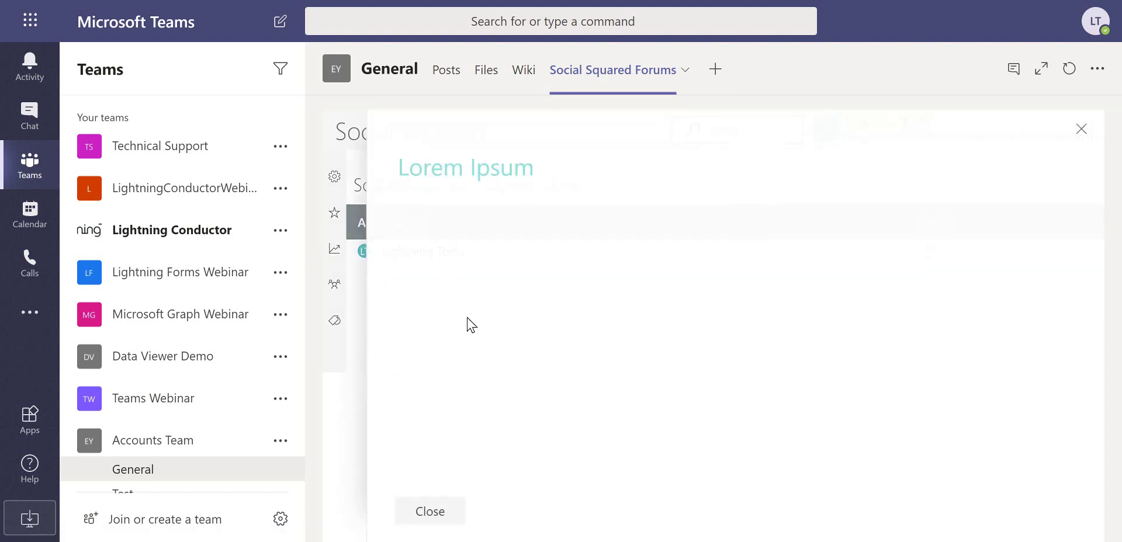
{"action": "left_click", "coordinate": [490, 170]}
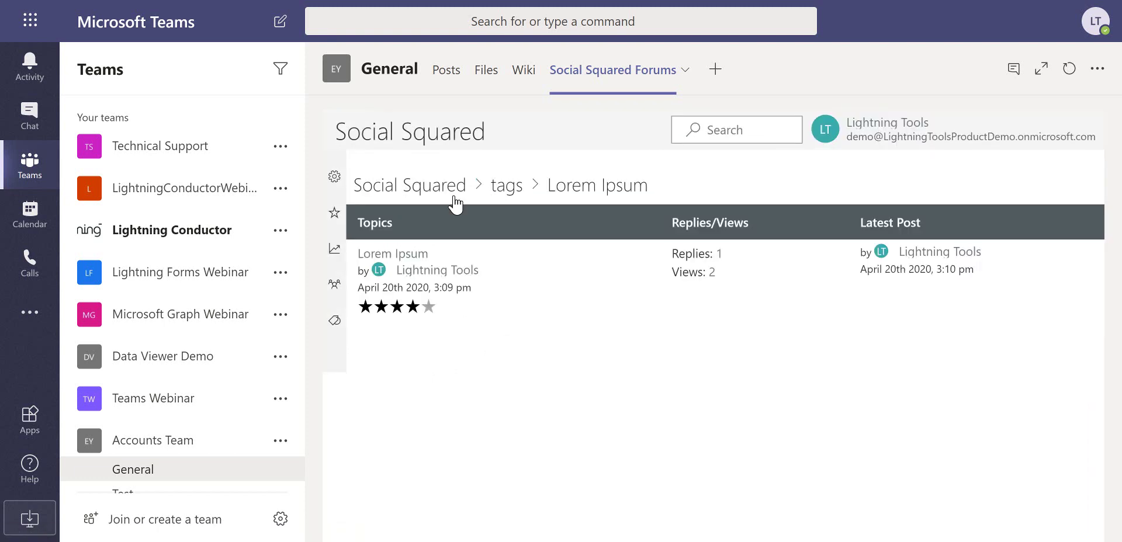
Search all forums for "lorem" from the Social Squared home page and look through the matching posts
{"action": "left_click", "coordinate": [408, 185]}
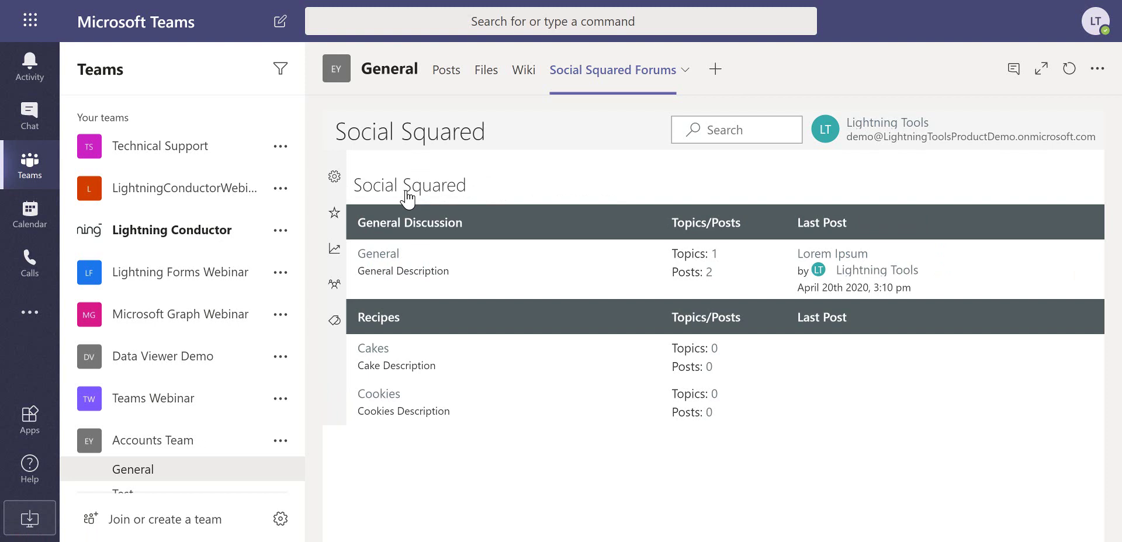
{"action": "left_click", "coordinate": [693, 130]}
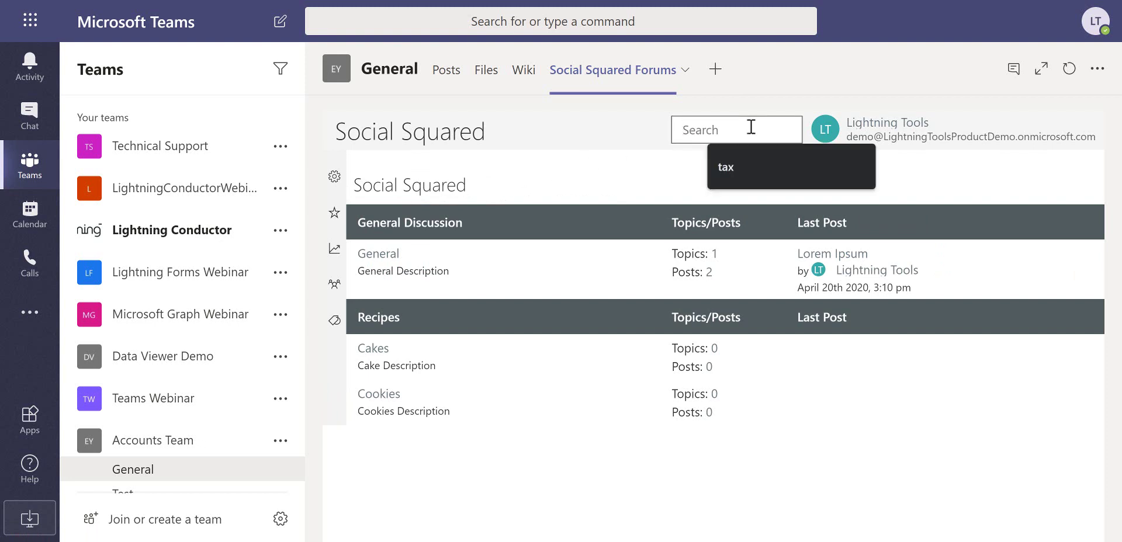
{"action": "type", "text": "lorem"}
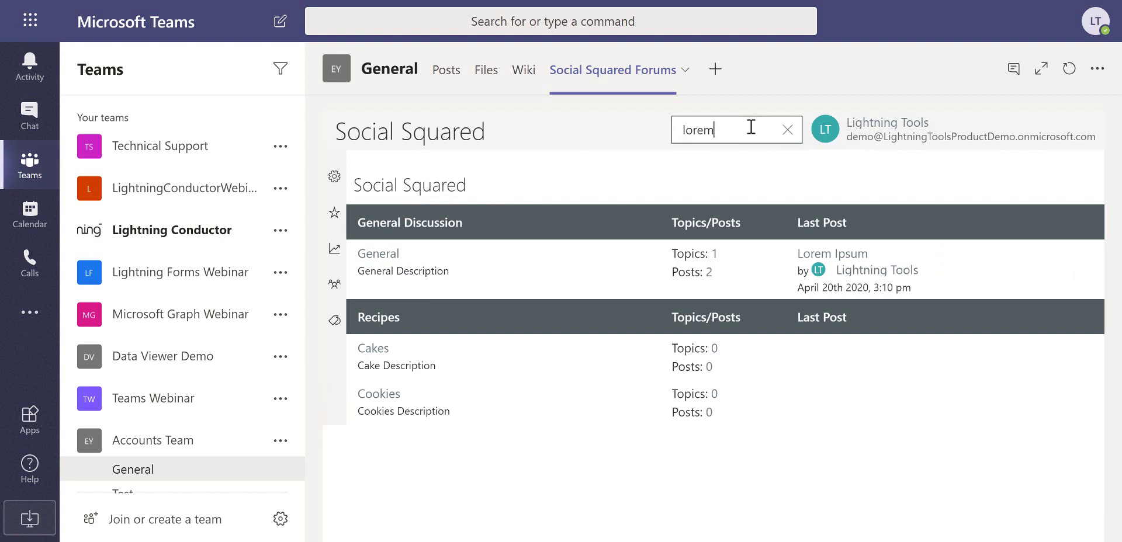
{"action": "key", "text": "Return"}
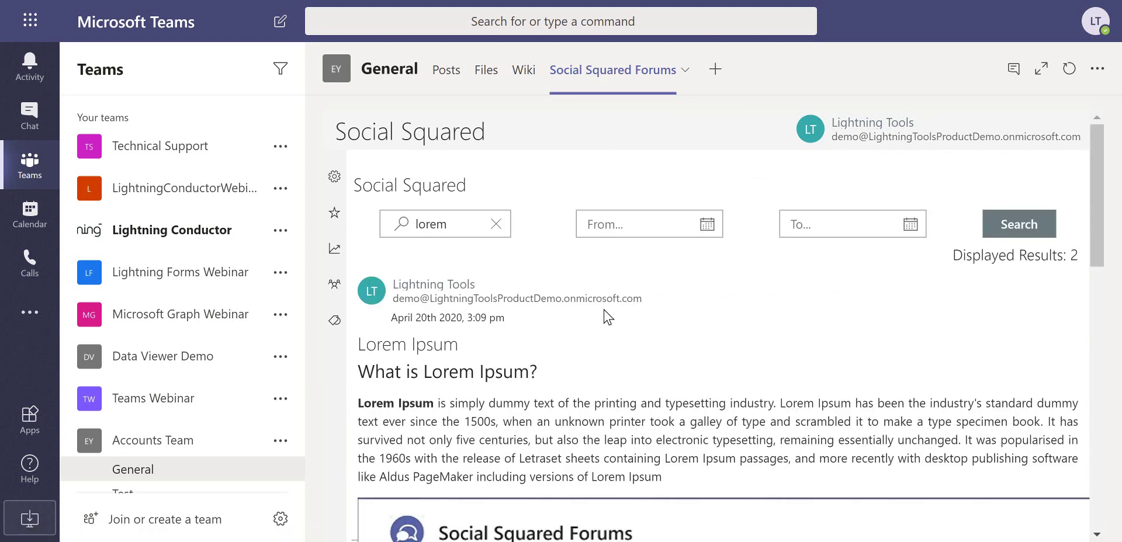
{"action": "scroll", "coordinate": [849, 331], "scroll_direction": "down", "scroll_amount": 8}
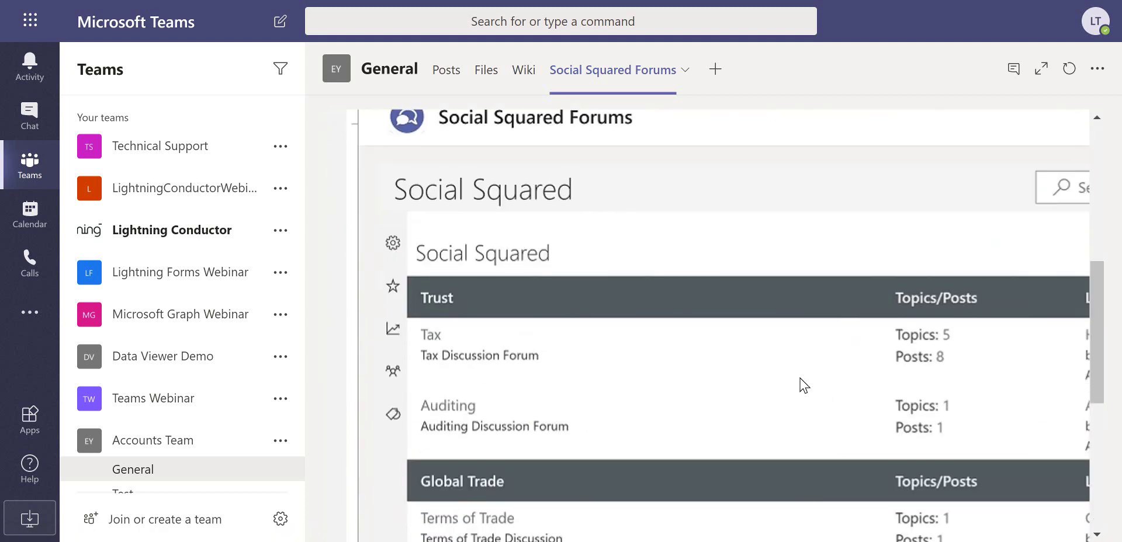
{"action": "scroll", "coordinate": [801, 375], "scroll_direction": "up", "scroll_amount": 8}
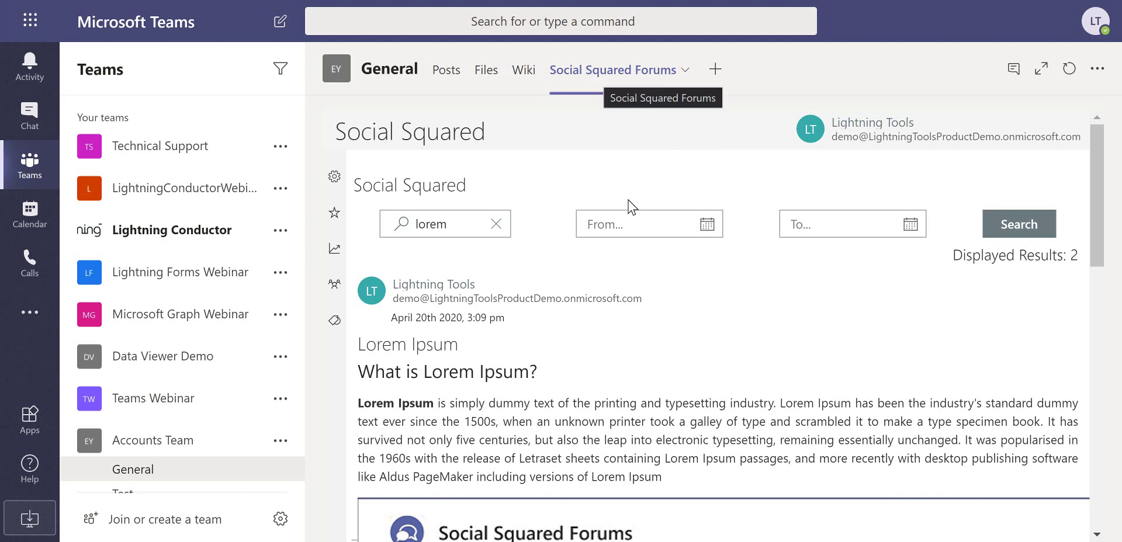
Open the Social Squared Forums personal app outside the channel
{"action": "left_click", "coordinate": [46, 320]}
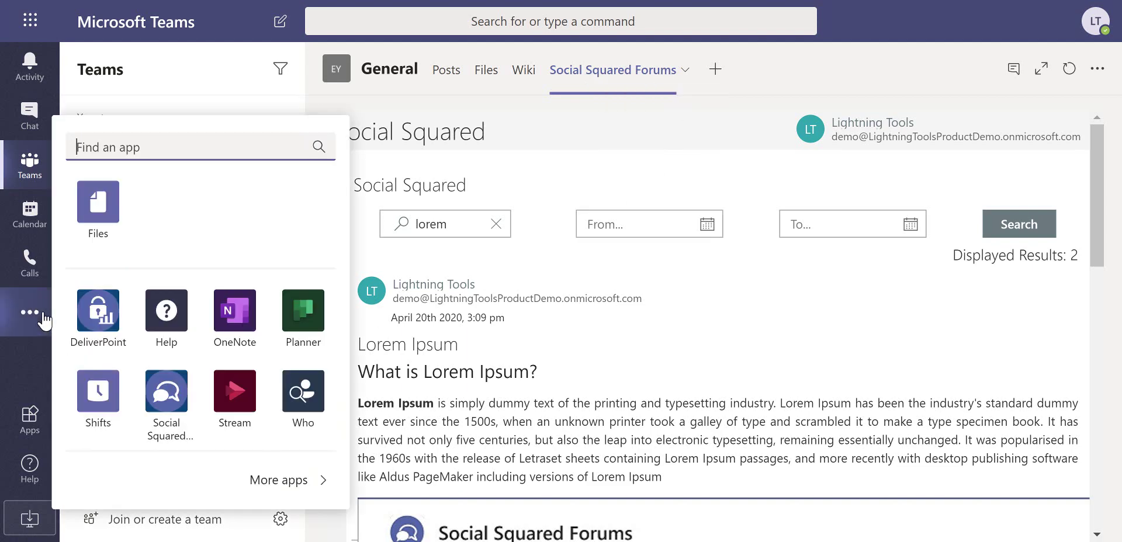
{"action": "left_click", "coordinate": [166, 404]}
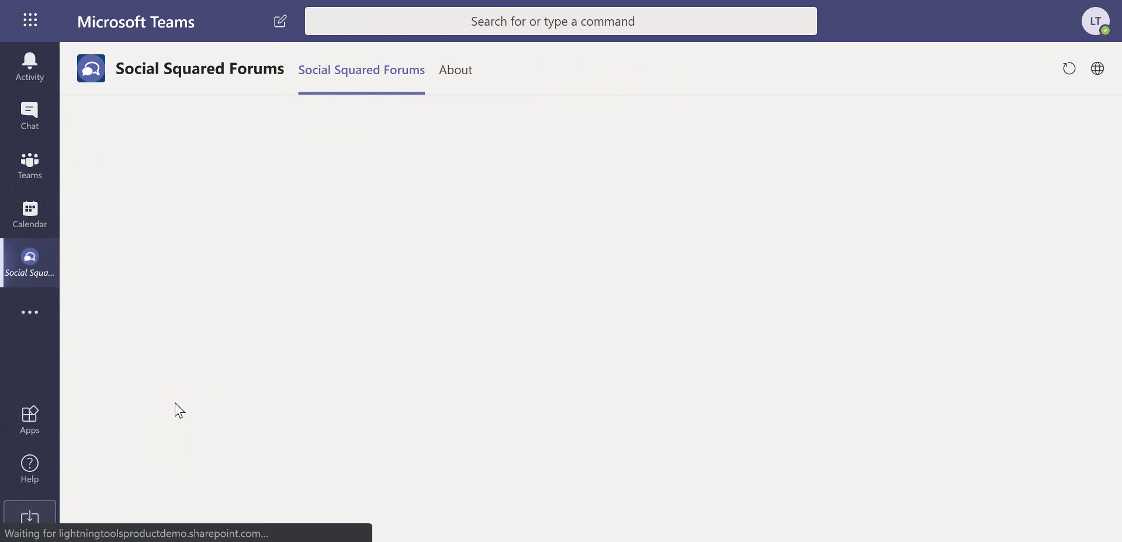